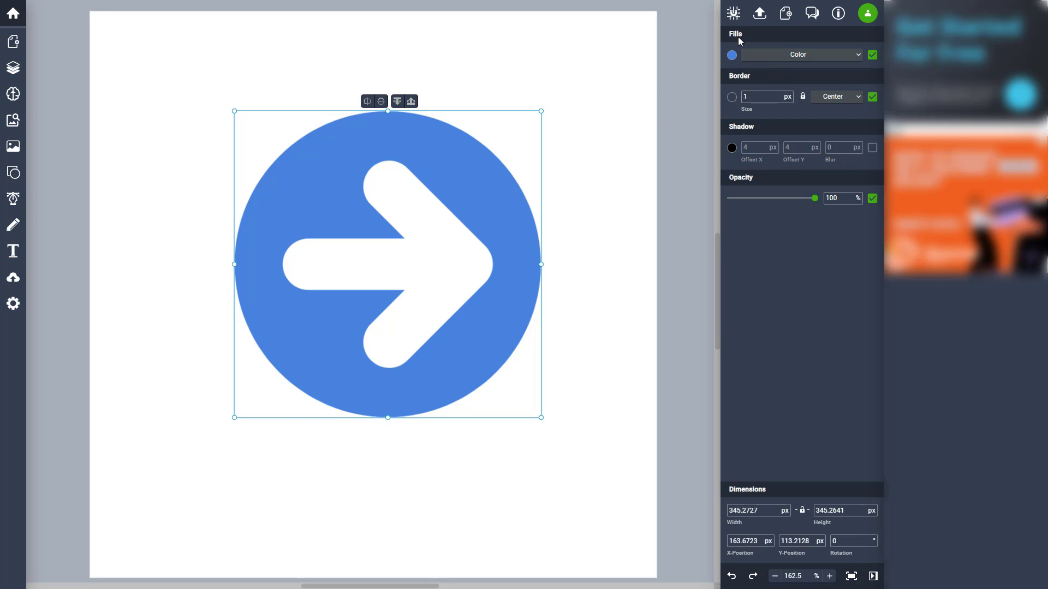
Keep the circle's fill as a solid colour and change it to green #35C737 at full opacity.
left_click(798, 55)
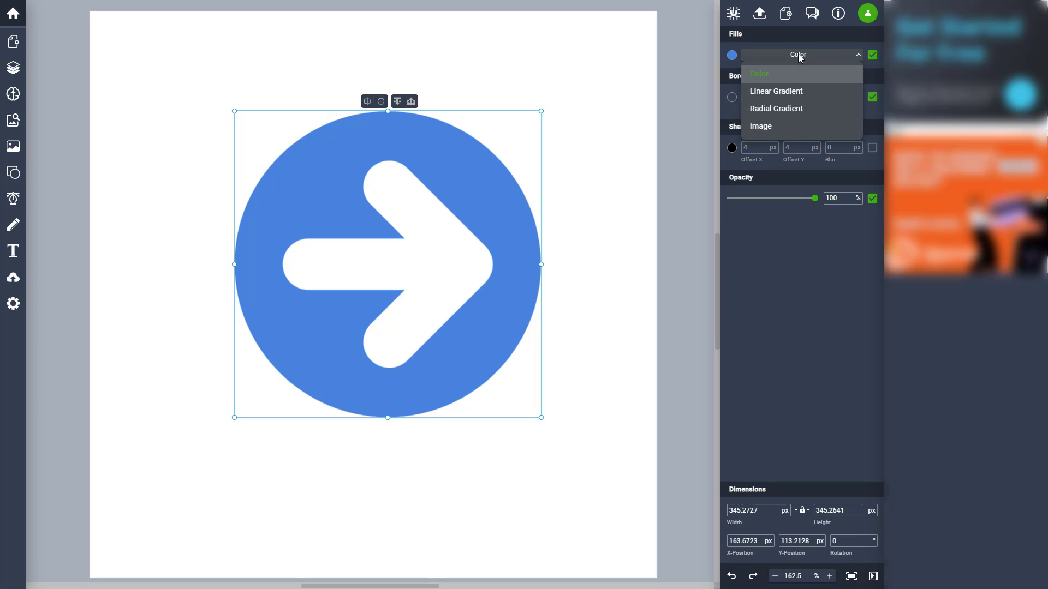
left_click(764, 78)
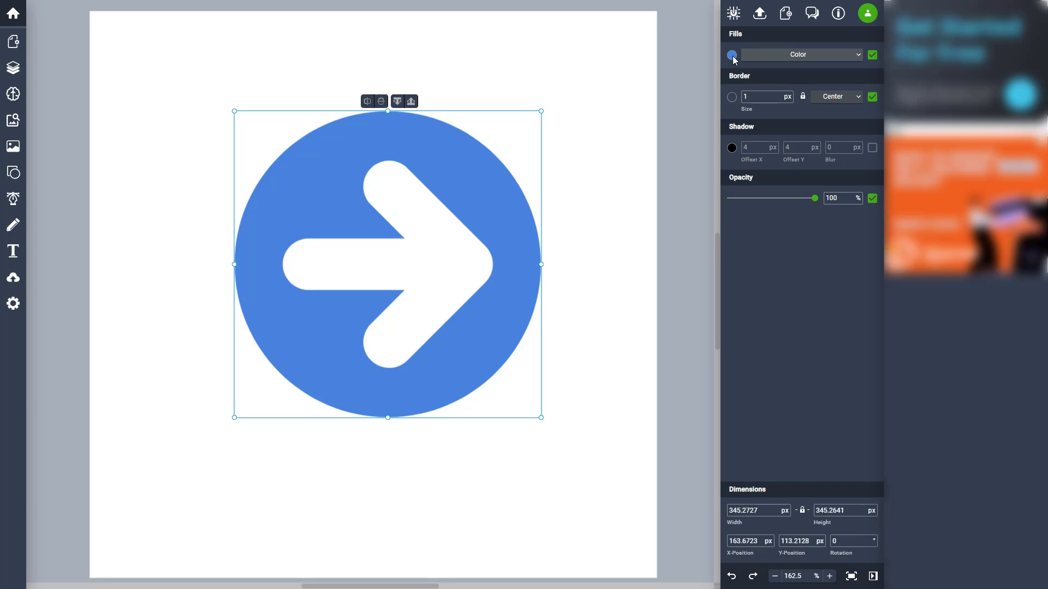
left_click(732, 55)
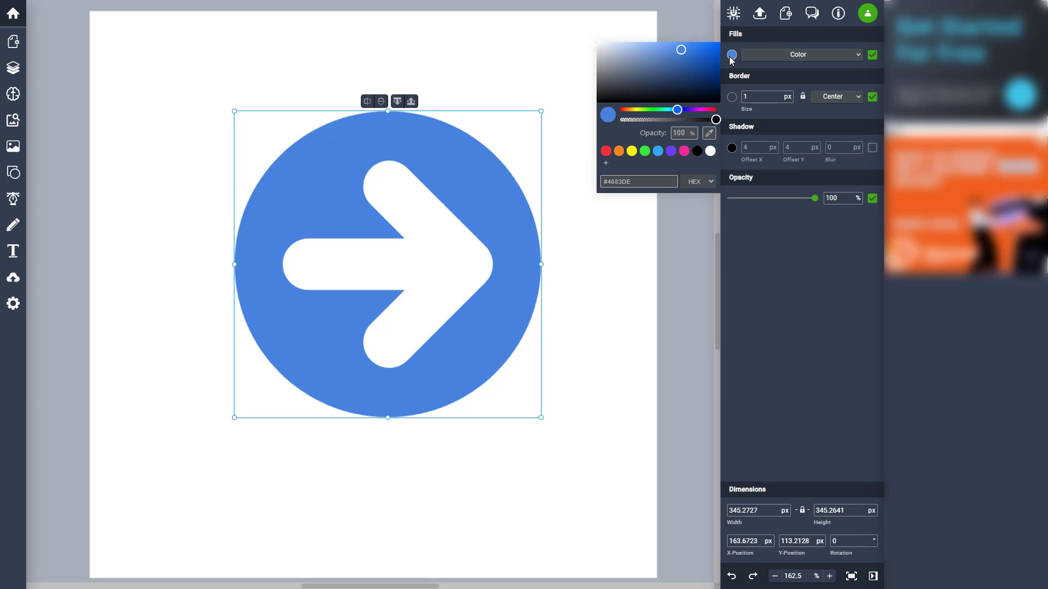
mouse_move(676, 109)
left_mouse_down()
mouse_move(642, 110)
mouse_move(652, 110)
left_mouse_up()
mouse_move(683, 49)
left_mouse_down()
mouse_move(690, 65)
mouse_move(687, 55)
left_mouse_up()
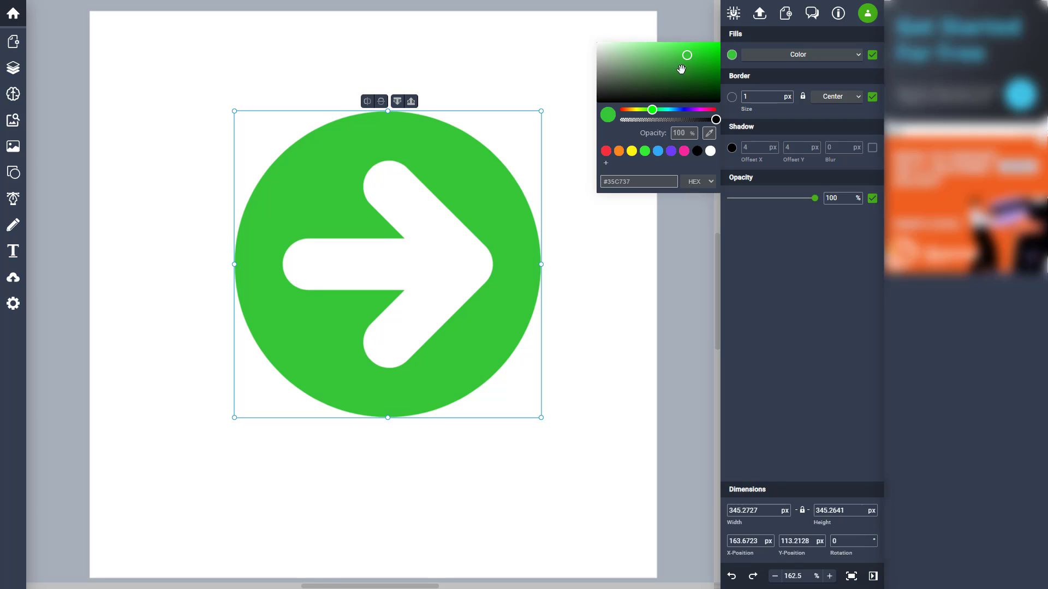
mouse_move(715, 120)
left_mouse_down()
mouse_move(653, 119)
mouse_move(717, 120)
left_mouse_up()
Try the preset blue, green and orange swatches as the circle's fill, ending on orange #FC861D.
left_click(657, 151)
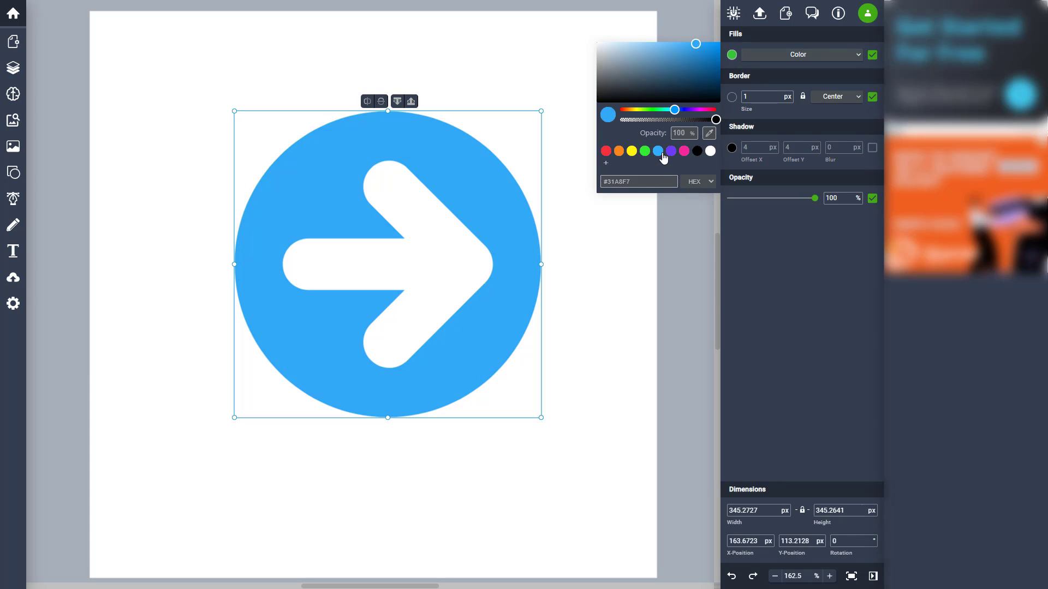
left_click(644, 151)
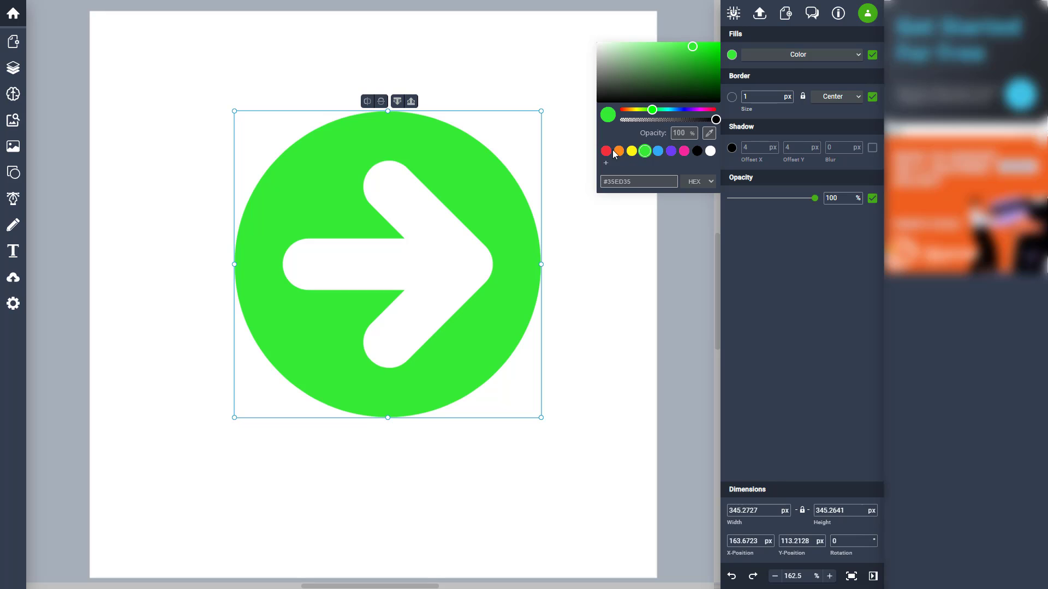
left_click(622, 152)
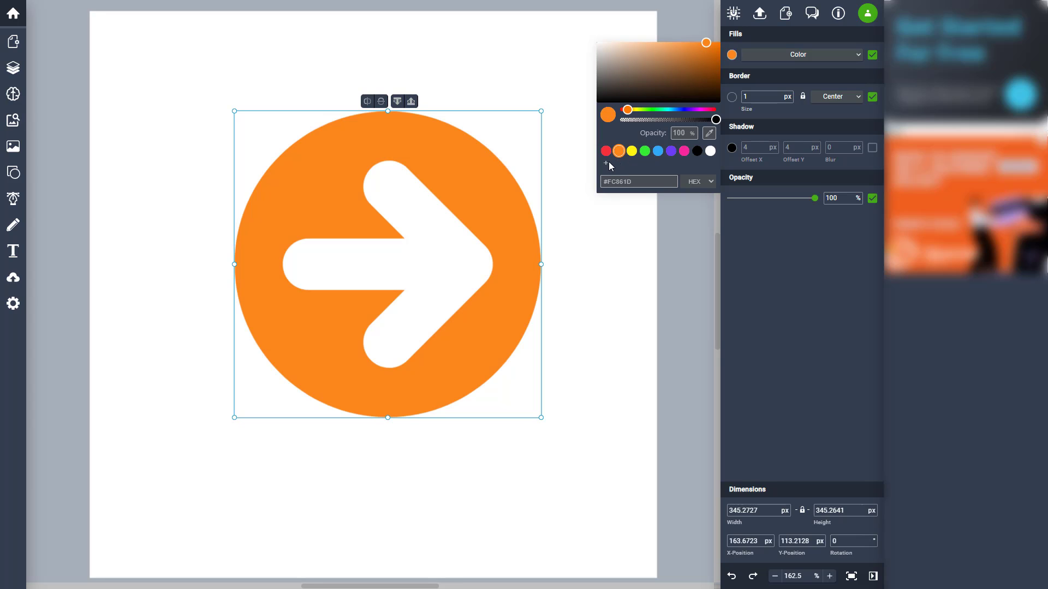
Switch the fill's colour format to RGB and set its green value to 255.
left_click(660, 180)
left_click(694, 184)
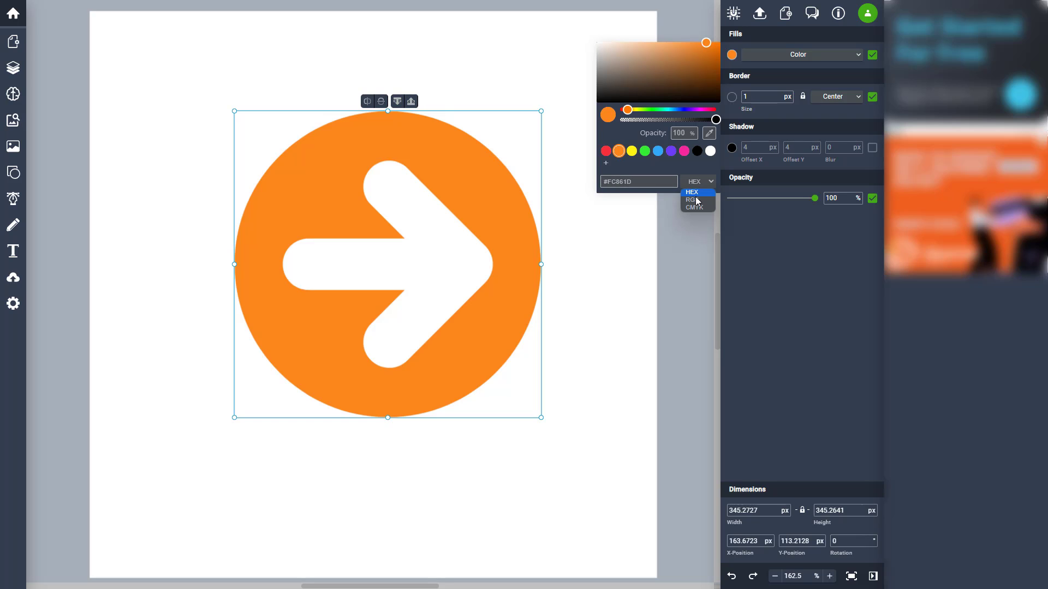
left_click(692, 200)
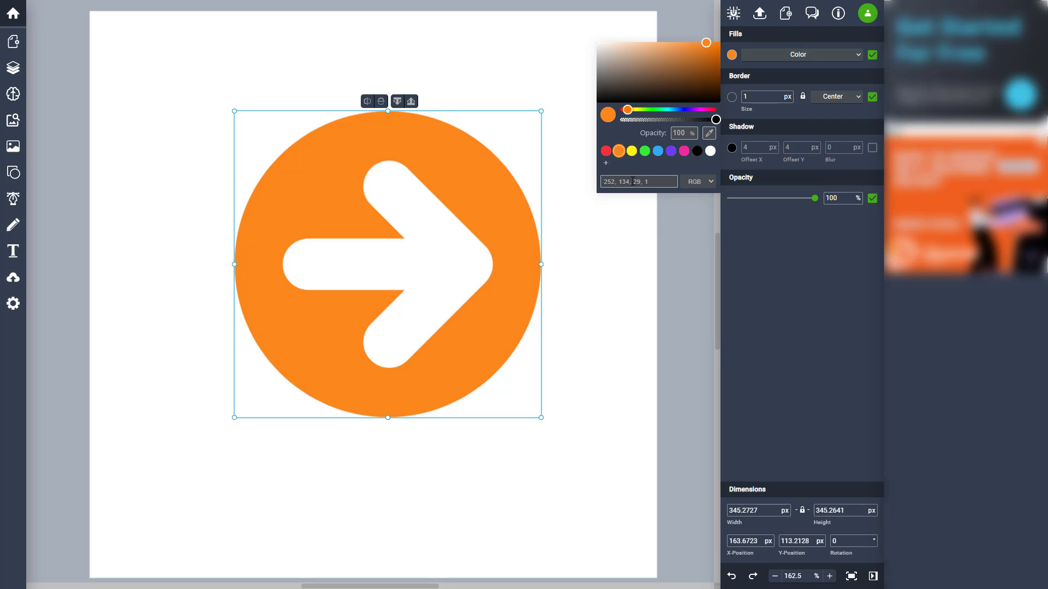
key("BackSpace")
key("BackSpace")
key("BackSpace")
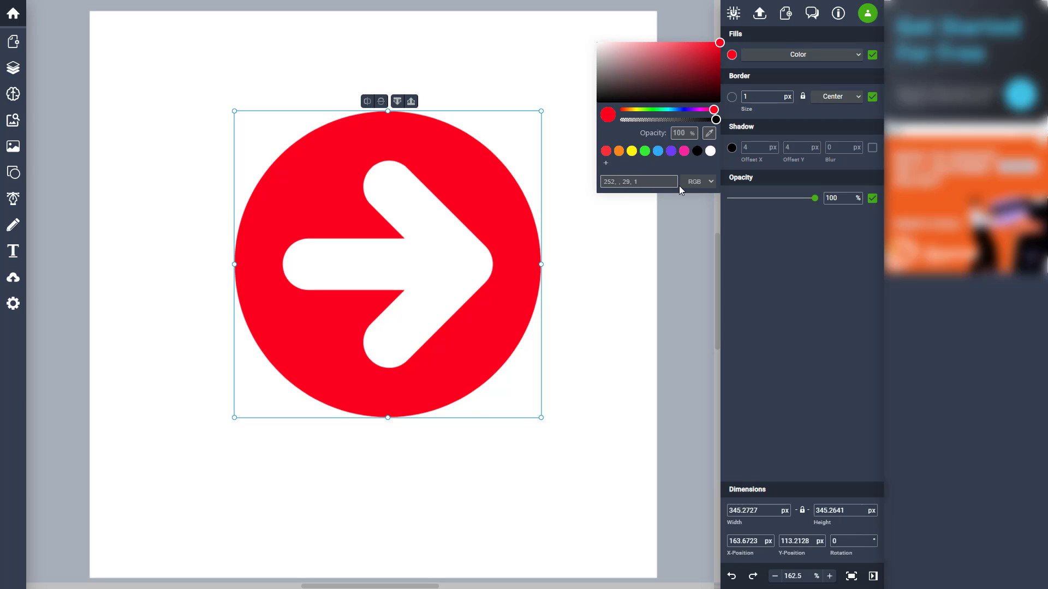
type("255")
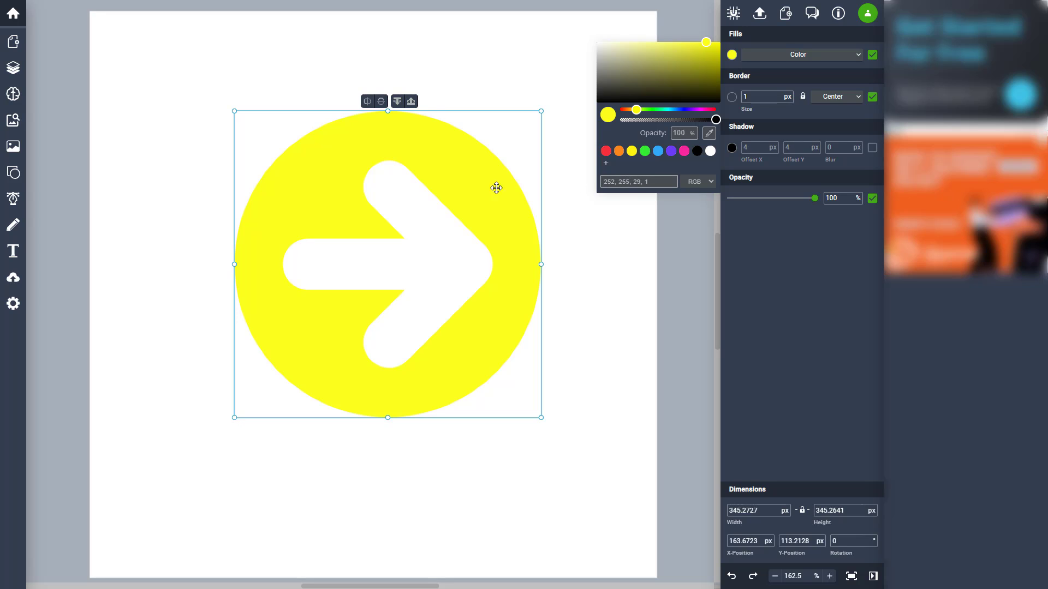
Sample the circle's fill with the eyedropper from the light blue selection outline, then from the grey edge of the page.
left_click(709, 133)
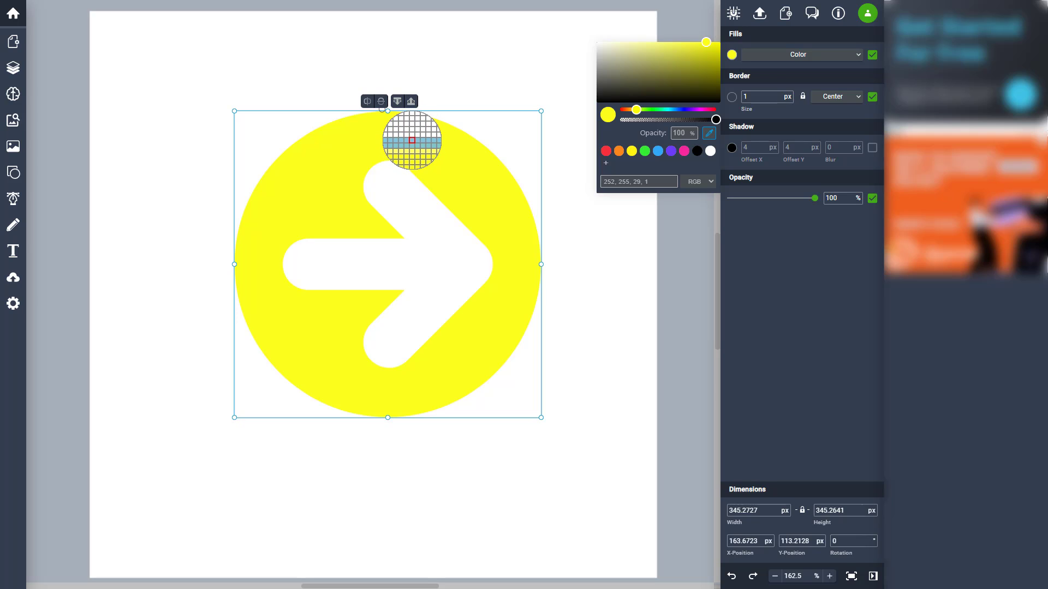
left_click(412, 140)
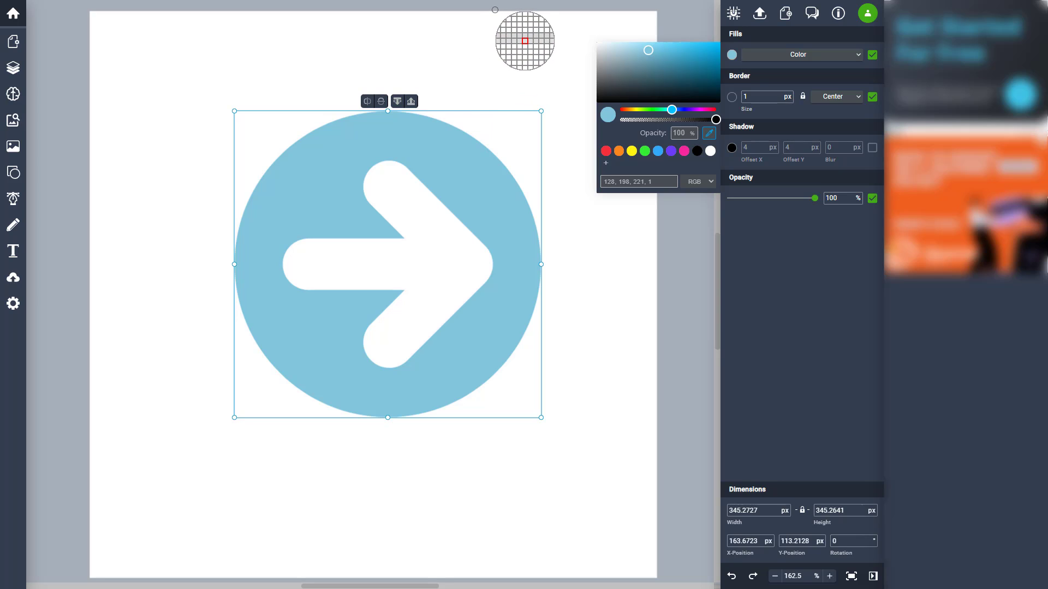
left_click(498, 9)
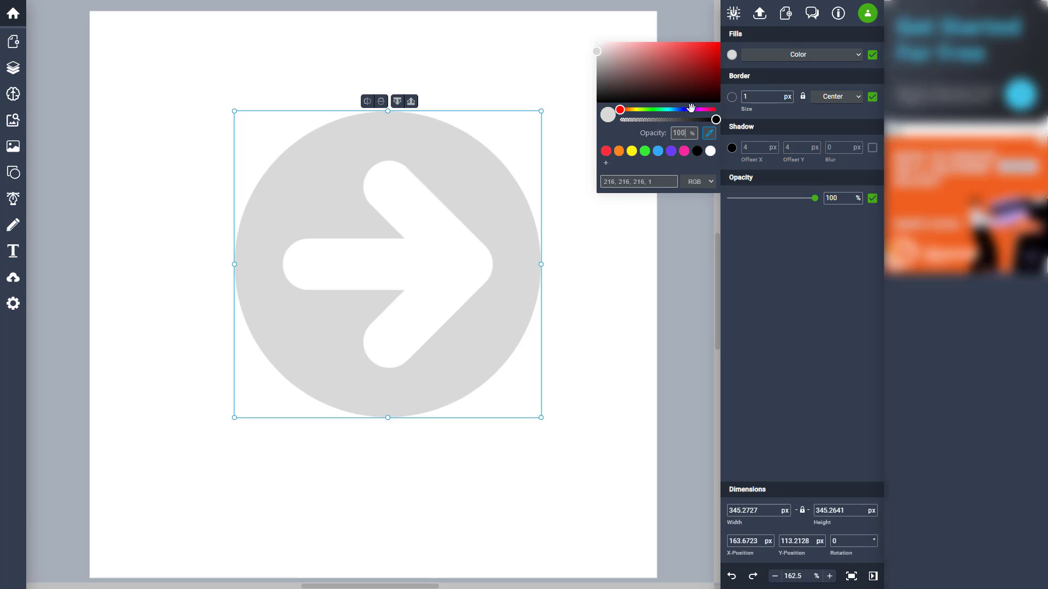
left_click(743, 32)
Change the circle's fill to a linear gradient and colour its starting stop green #14D330.
left_click(796, 55)
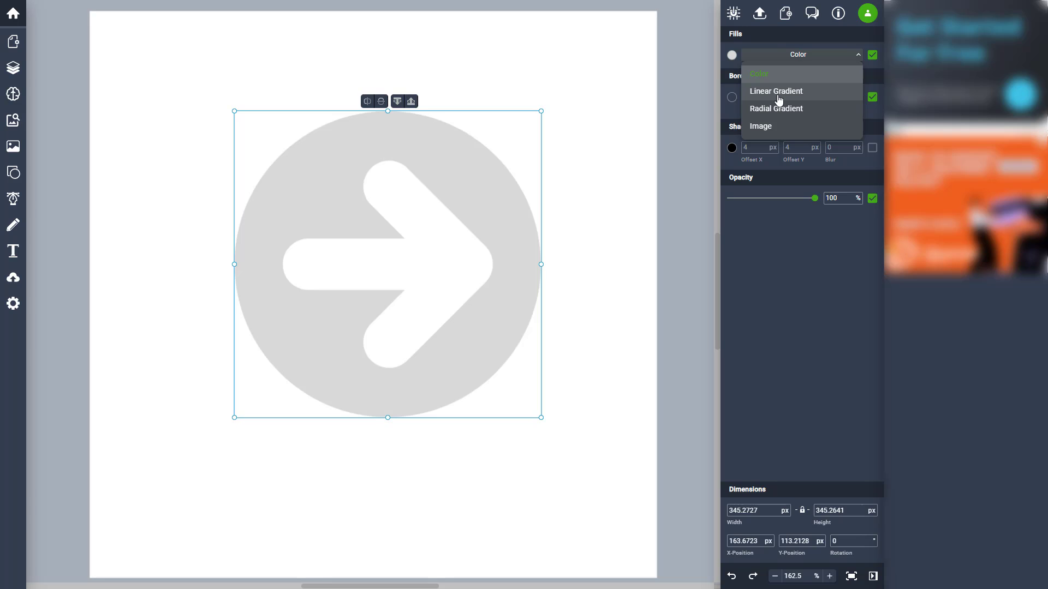
left_click(778, 98)
left_click(733, 54)
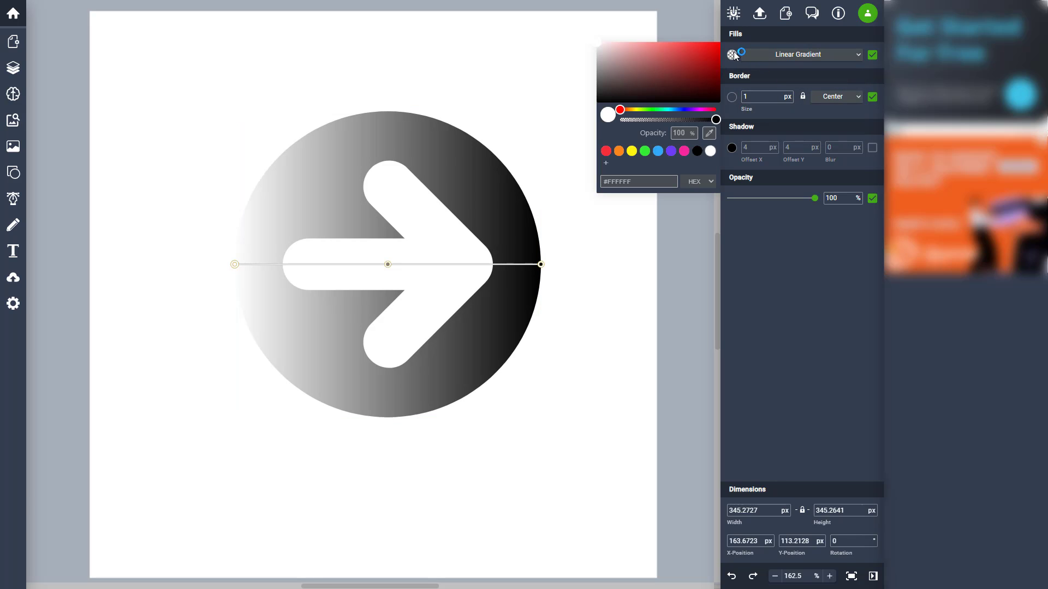
left_click(789, 55)
left_click(480, 136)
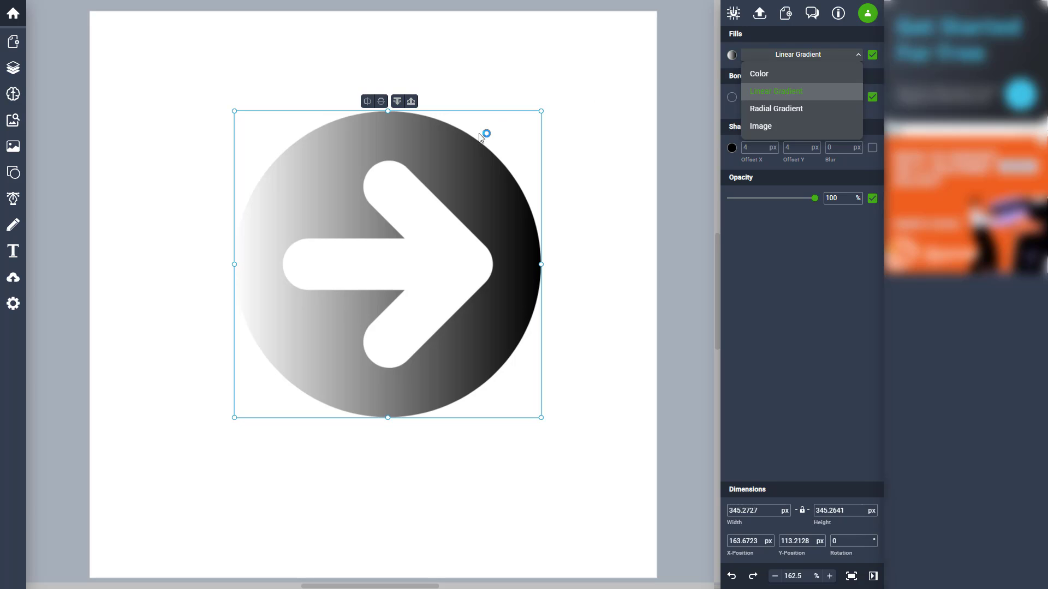
left_click(732, 55)
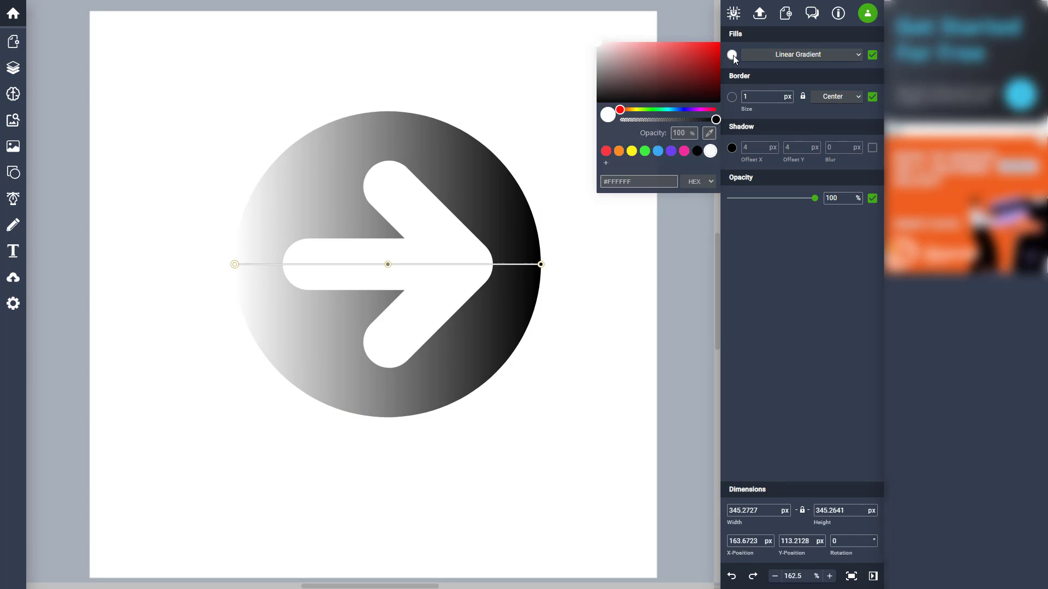
left_click_drag(619, 108, 654, 109)
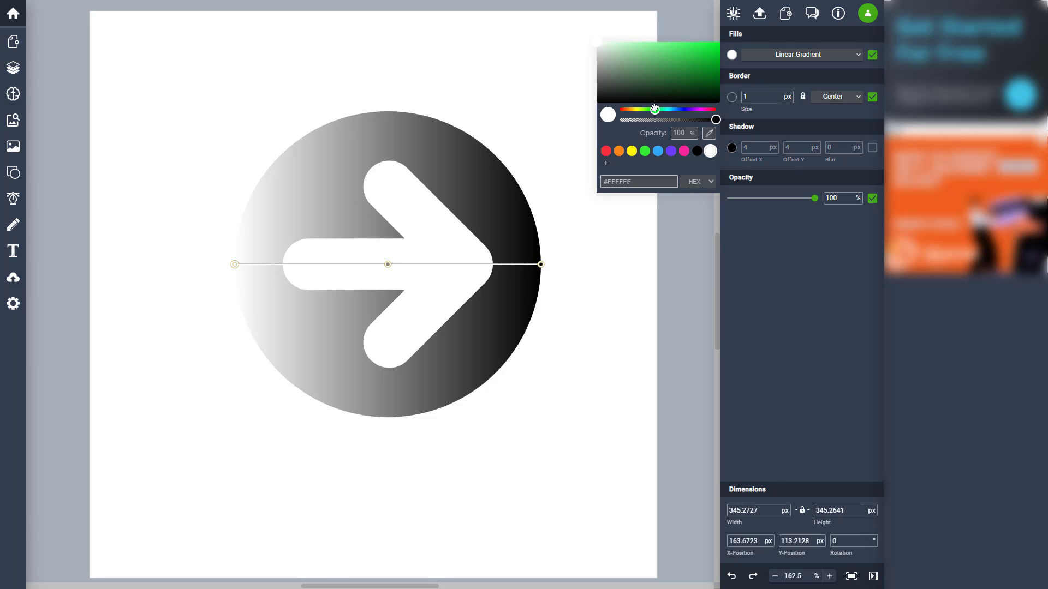
left_click_drag(688, 70, 708, 53)
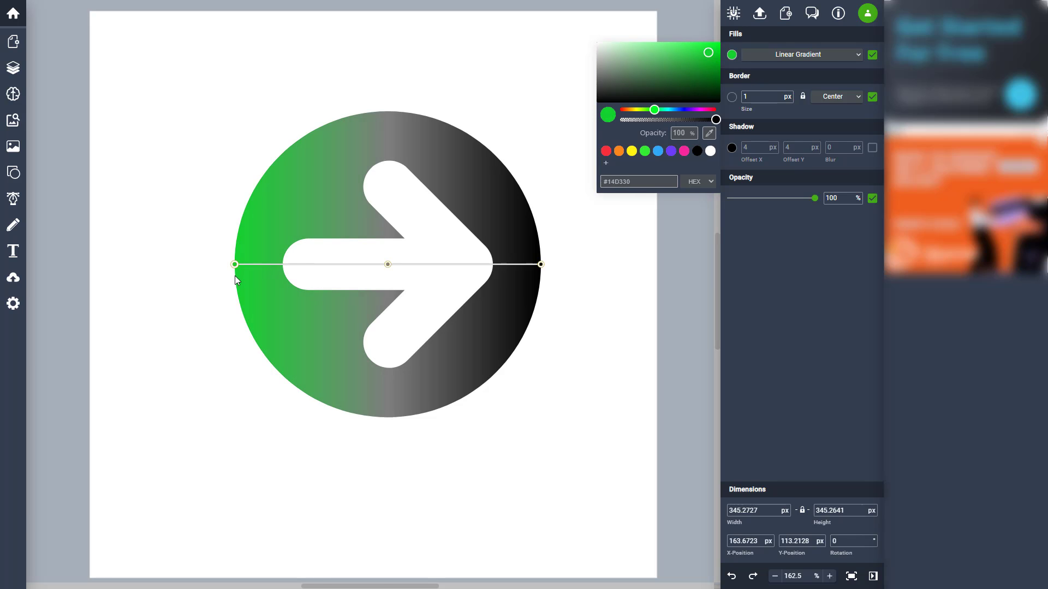
Angle the gradient from the circle's lower-left edge to its upper-right edge and colour the end stop teal green.
left_click_drag(235, 264, 287, 385)
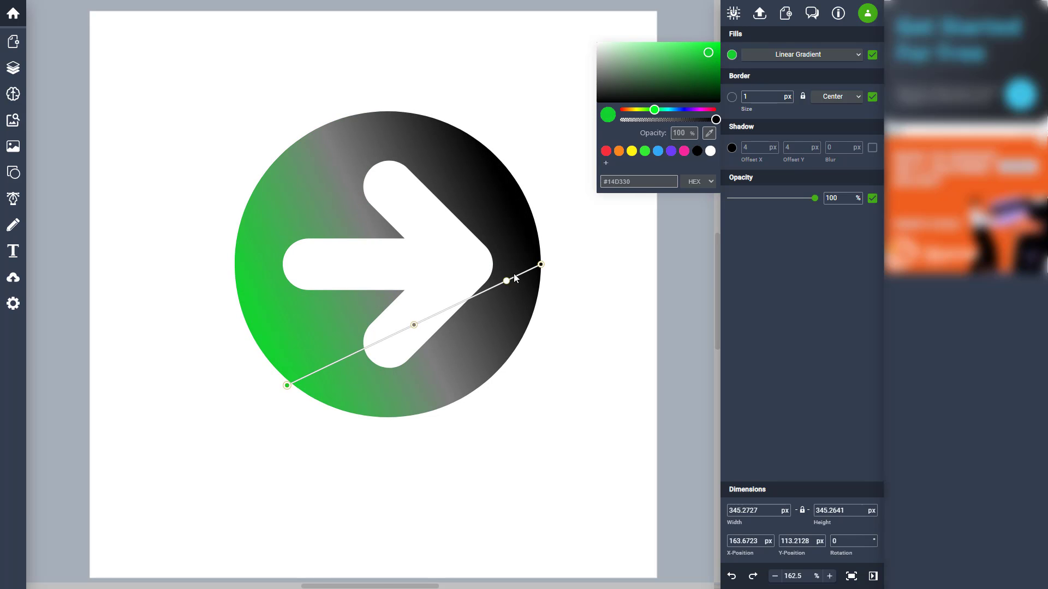
left_click_drag(541, 265, 484, 144)
left_click_drag(683, 109, 659, 110)
left_click_drag(675, 63, 691, 59)
Add a yellow-green #CFF330 stop mid-gradient and slide it close to the upper-right end stop.
left_click(387, 265)
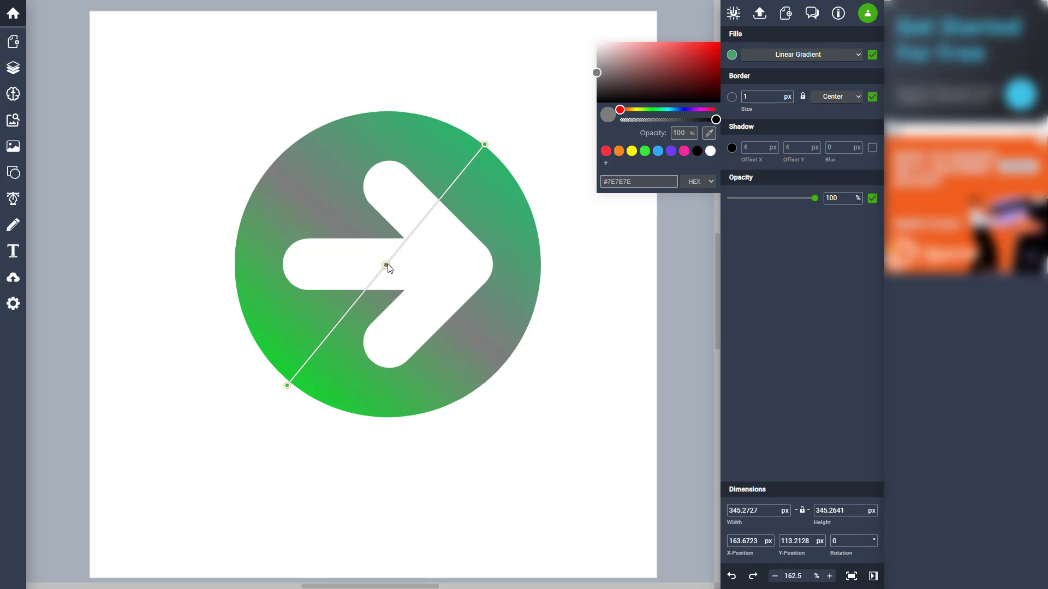
left_click_drag(658, 84, 696, 45)
left_click(640, 109)
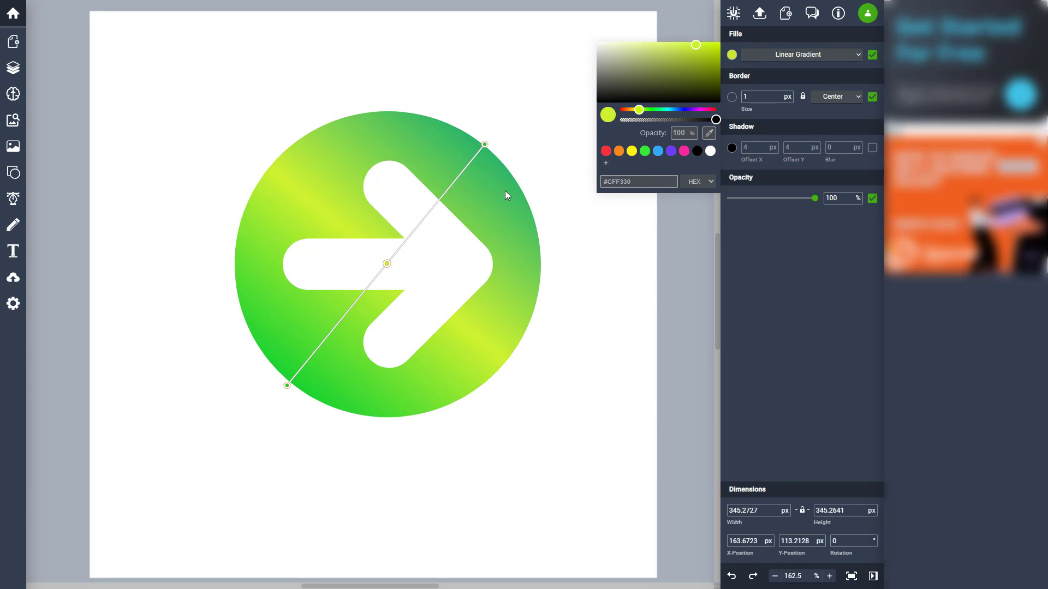
left_click_drag(401, 246, 506, 215)
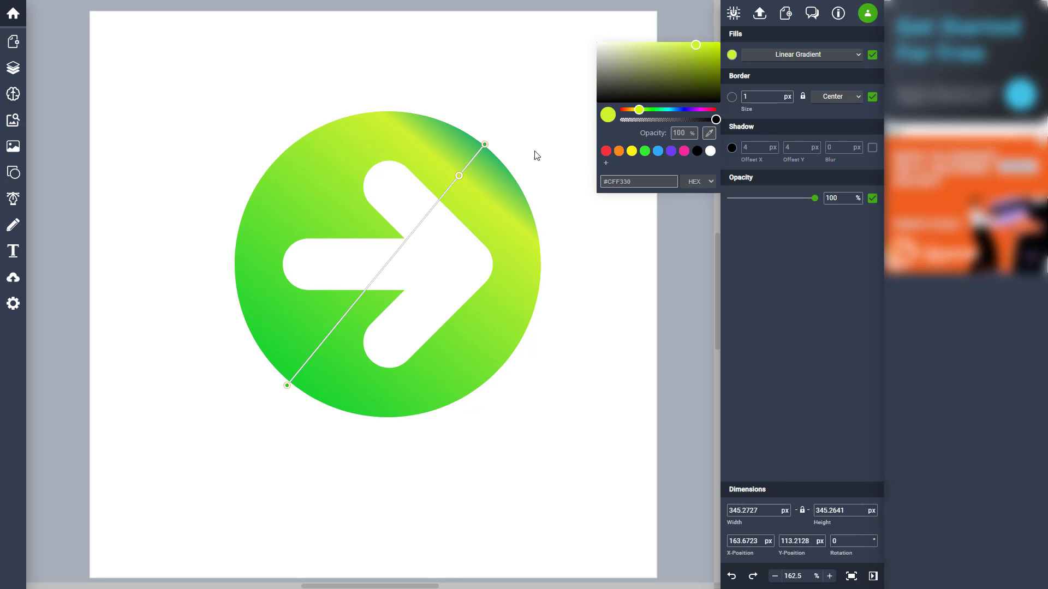
Add another stop mid-gradient, colour it red #B53A23 and slide it towards the green starting stop.
left_click(484, 145)
left_click(389, 271)
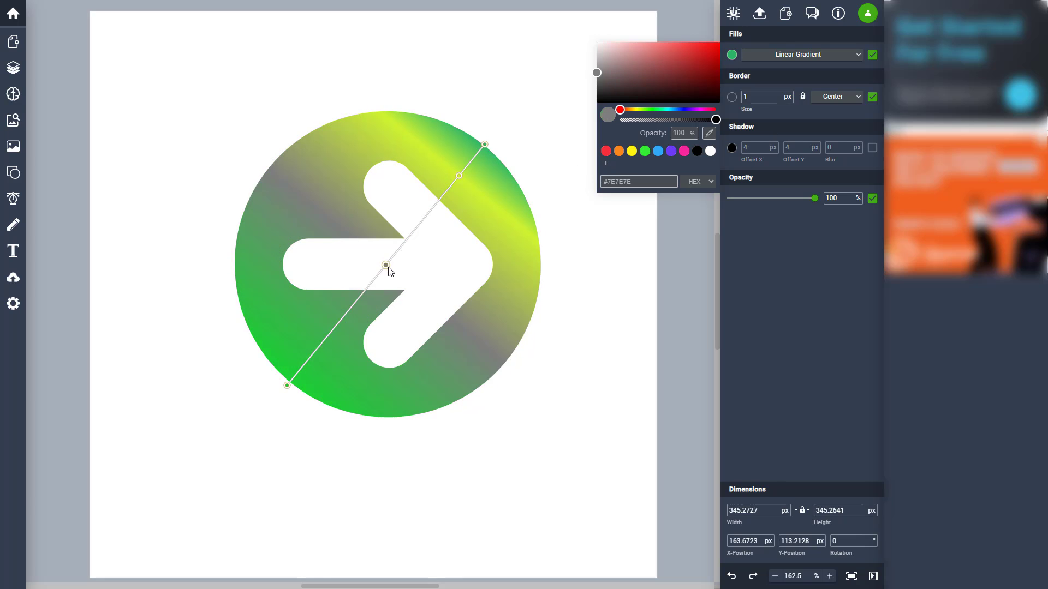
left_click_drag(381, 273, 367, 310)
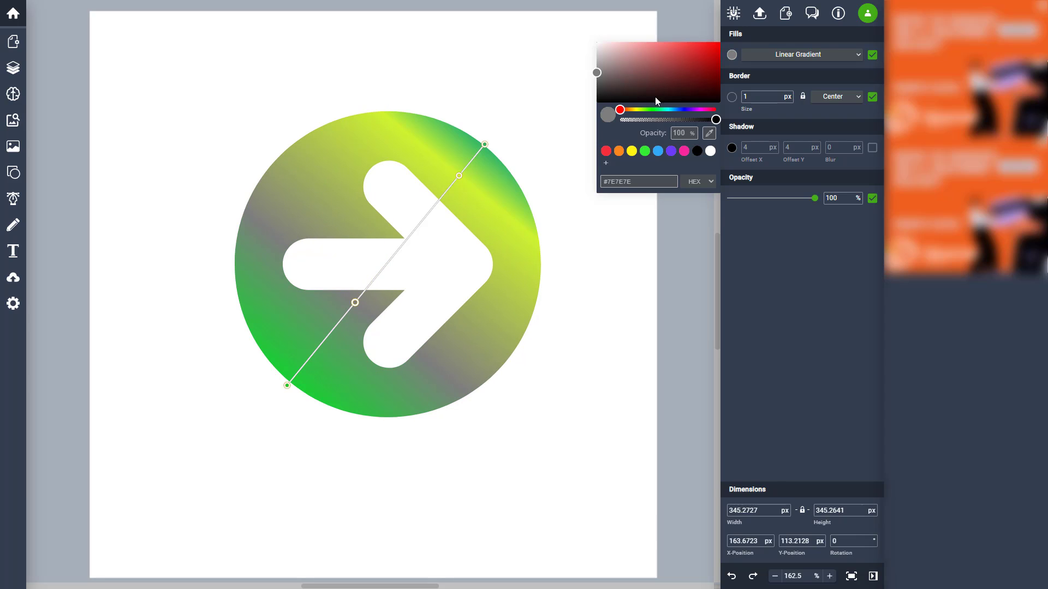
left_click_drag(644, 110, 622, 111)
left_click_drag(658, 77, 697, 59)
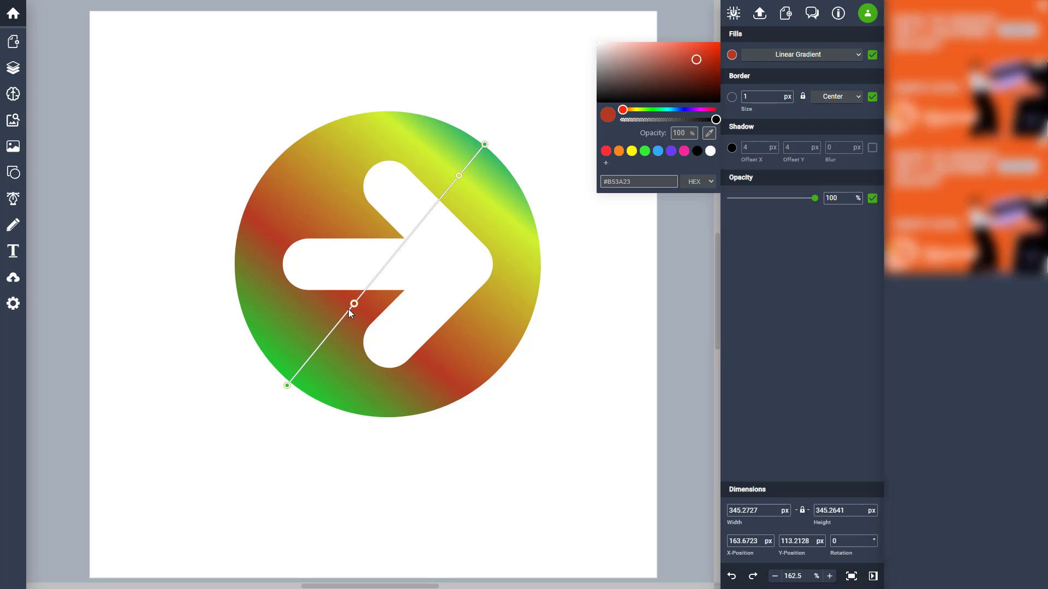
left_click_drag(354, 305, 327, 334)
Delete the red and yellow-green intermediate stops from the gradient.
key("Delete")
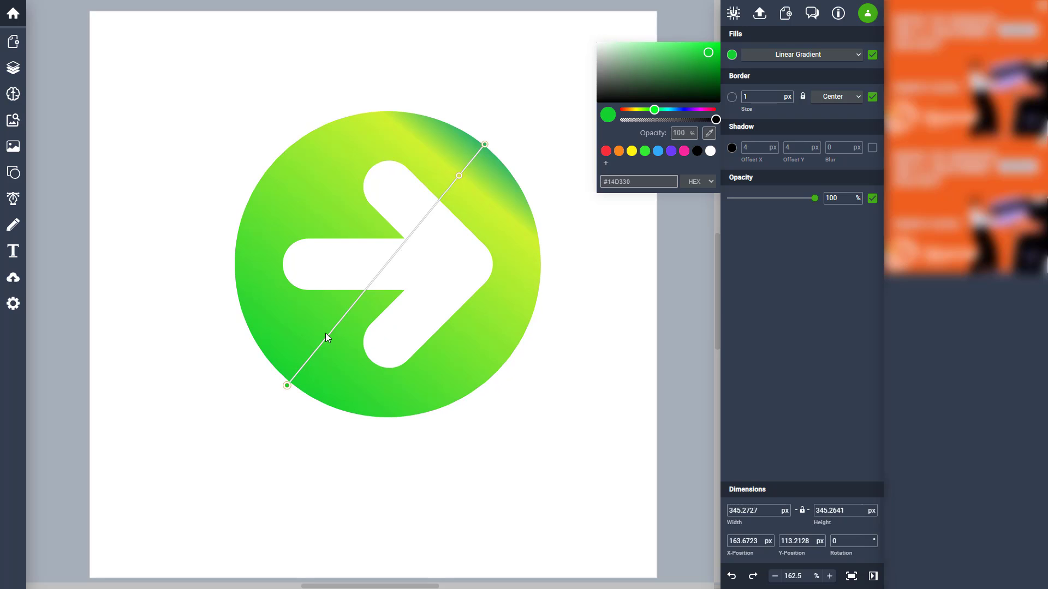
left_click(461, 176)
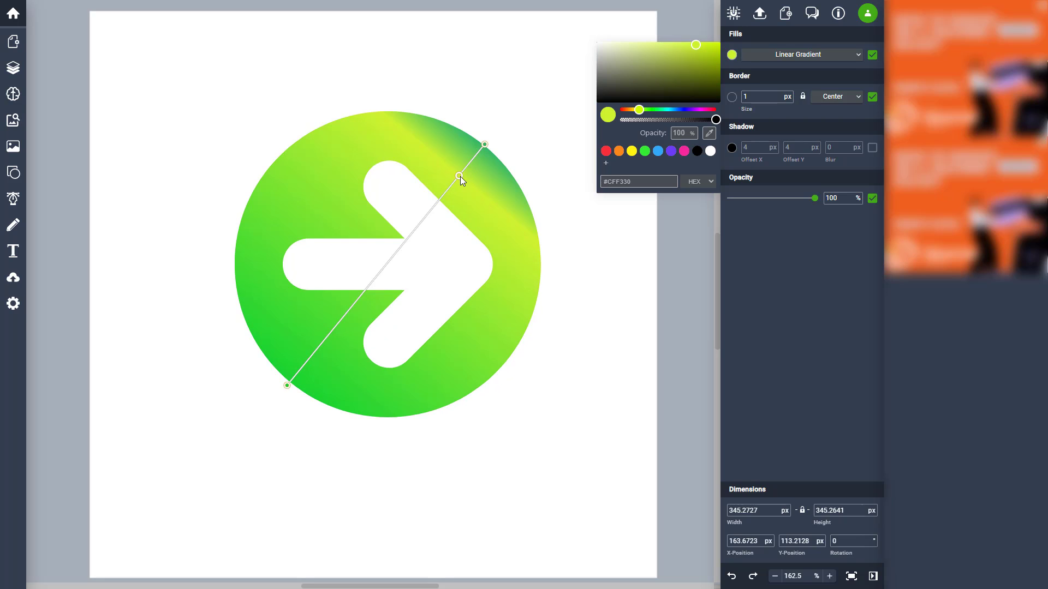
key("Delete")
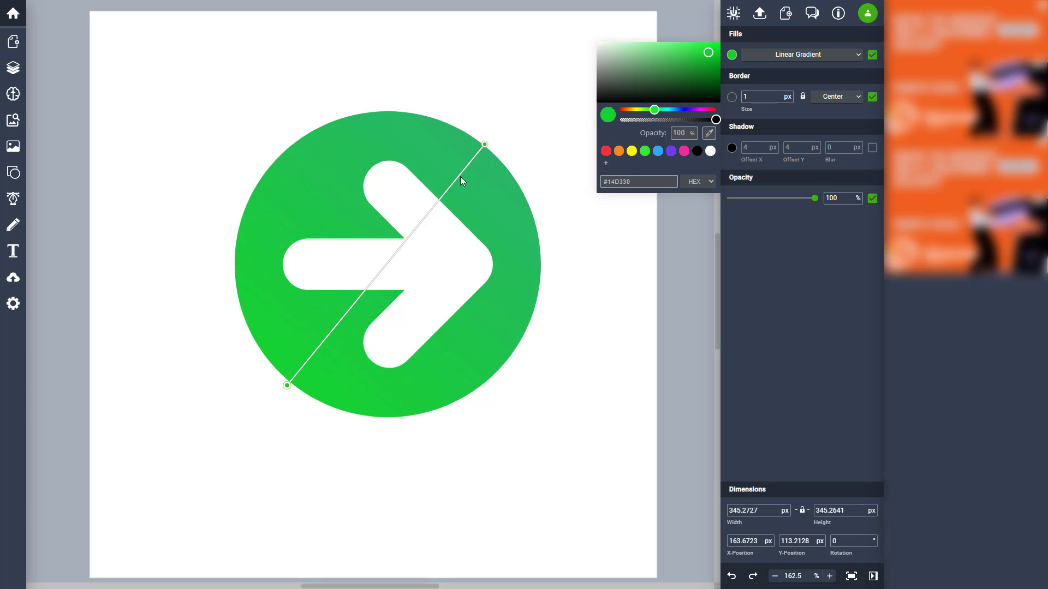
Colour the gradient's upper-right end stop yellow #DDE100.
left_click(486, 145)
left_click(636, 110)
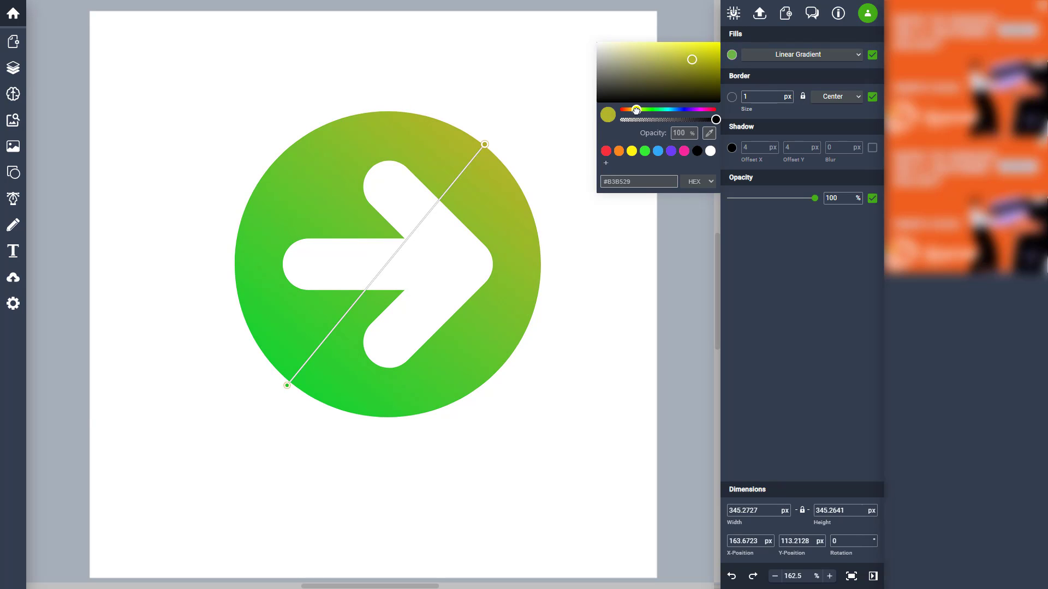
left_click(720, 50)
Change the circle's fill to a radial gradient and open its colour stops for editing.
left_click(857, 54)
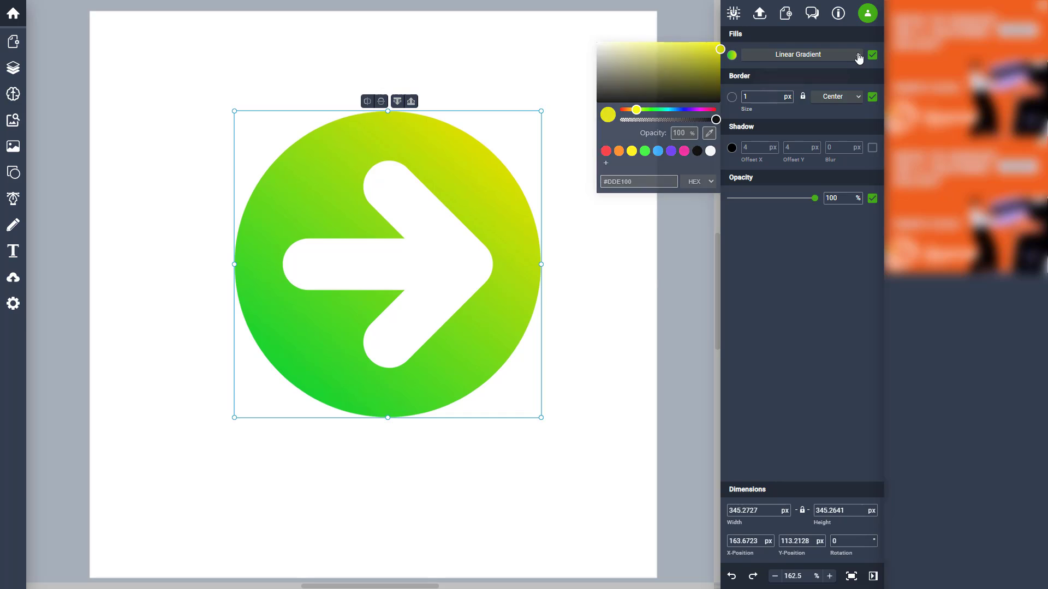
left_click(786, 109)
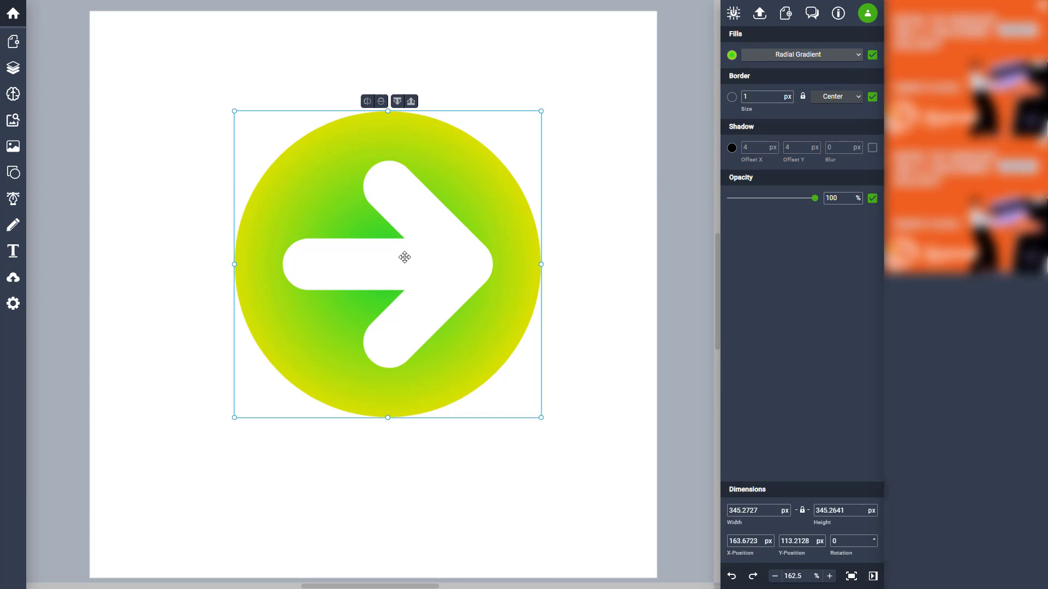
left_click(333, 270)
left_click(482, 163)
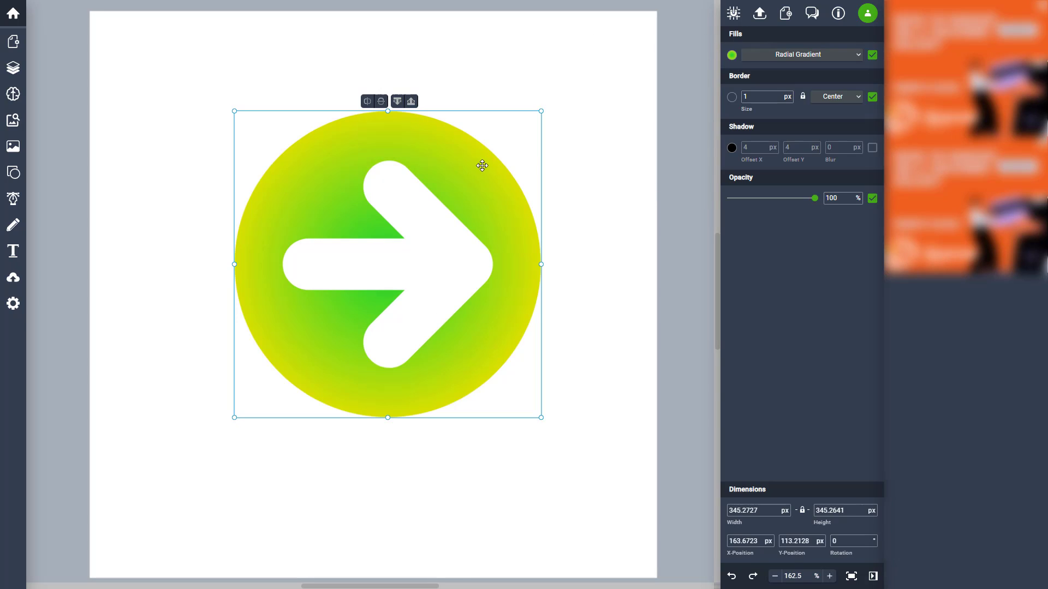
left_click(732, 54)
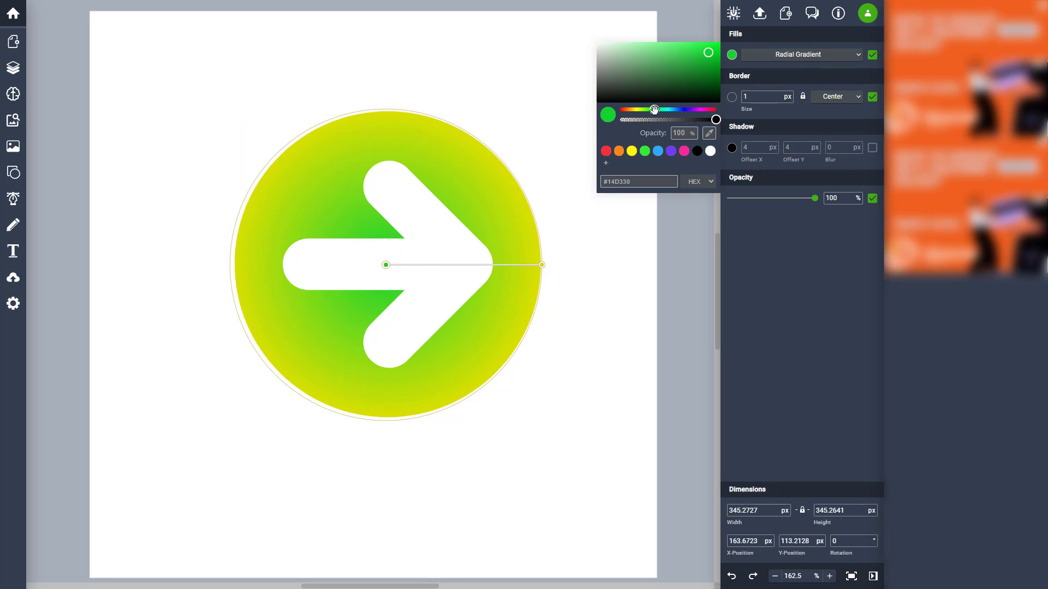
Reposition the radial gradient's centre and outer handle in the circle's upper half, adding an intermediate colour stop between them.
left_click_drag(386, 265, 401, 190)
left_click(463, 186)
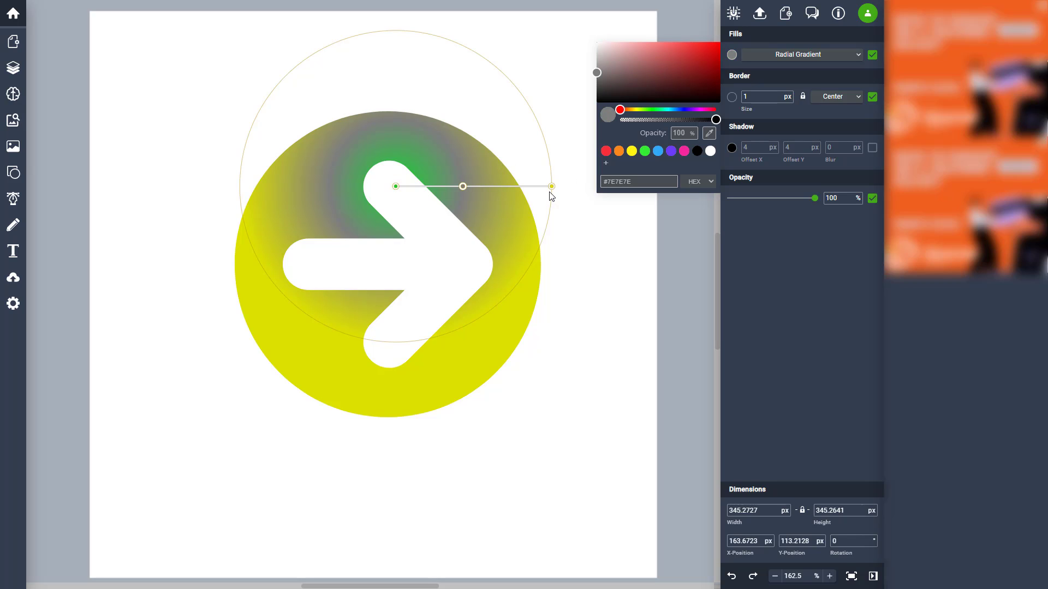
left_click_drag(552, 187, 541, 237)
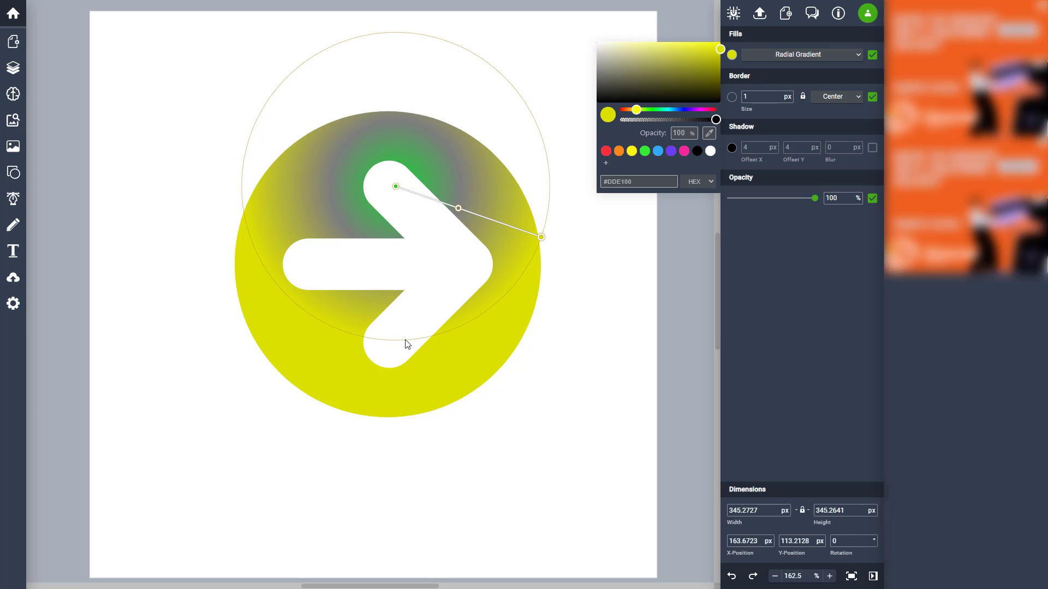
Move the radial gradient's centre to the circle's lower-right edge and recolour that centre stop a lighter green.
left_click_drag(397, 188, 489, 345)
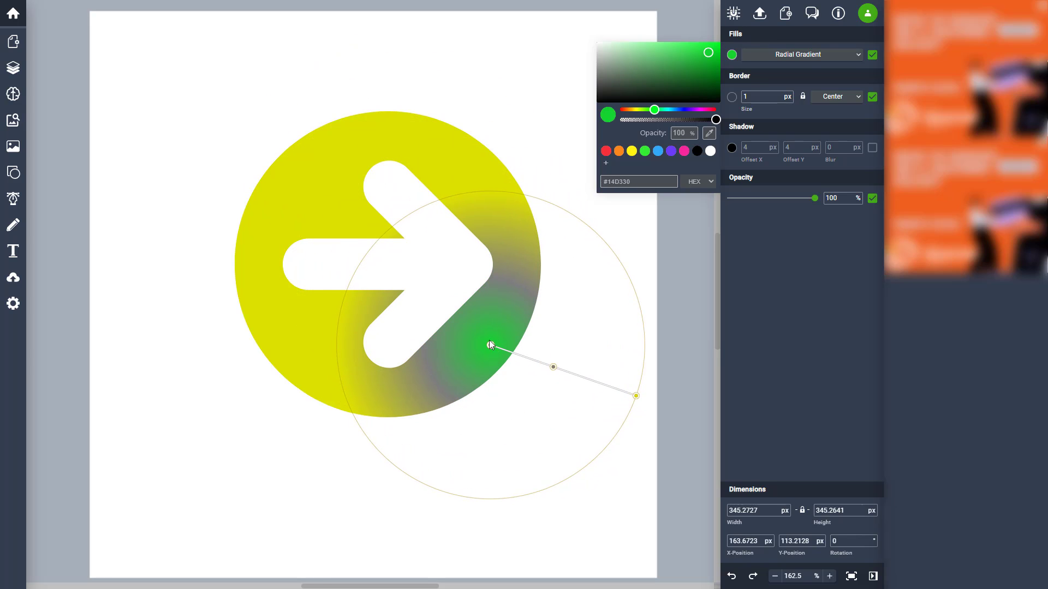
left_click_drag(655, 64, 599, 34)
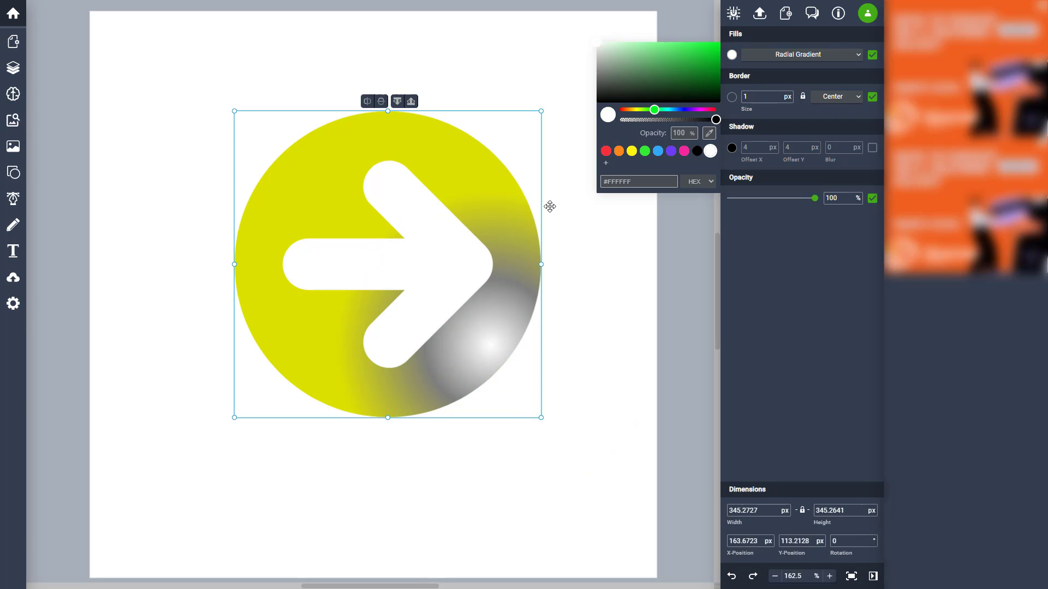
left_click_drag(670, 90, 693, 45)
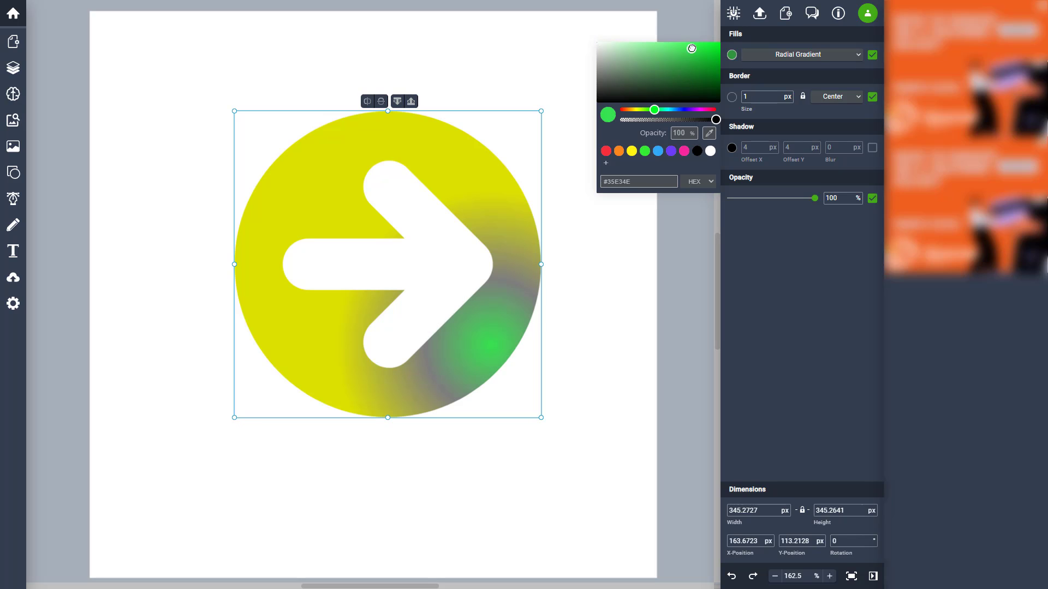
Change the circle's fill type from radial gradient to Image.
left_click(819, 61)
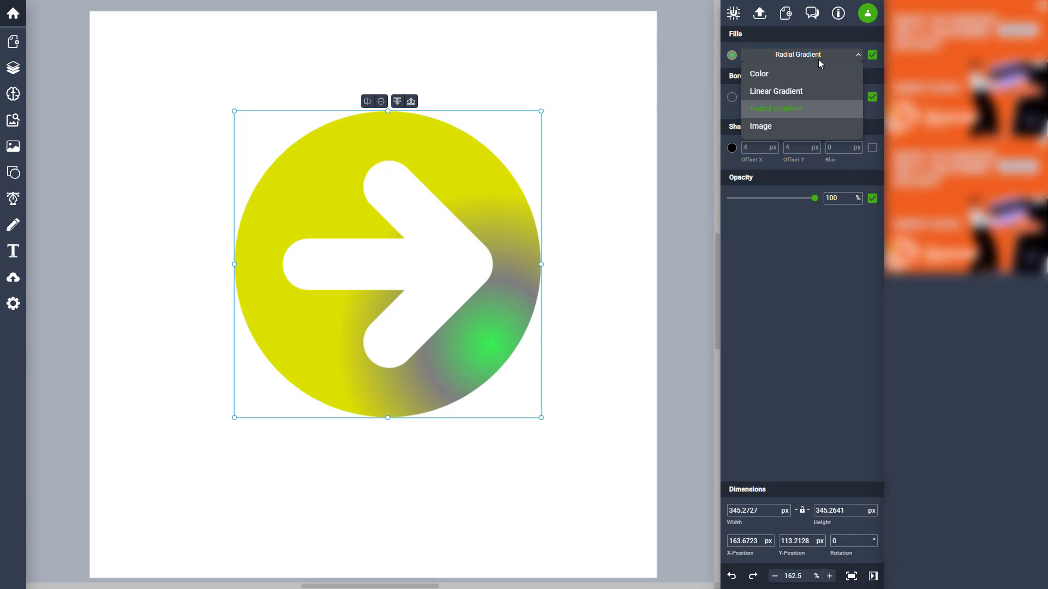
left_click(780, 128)
left_click(845, 53)
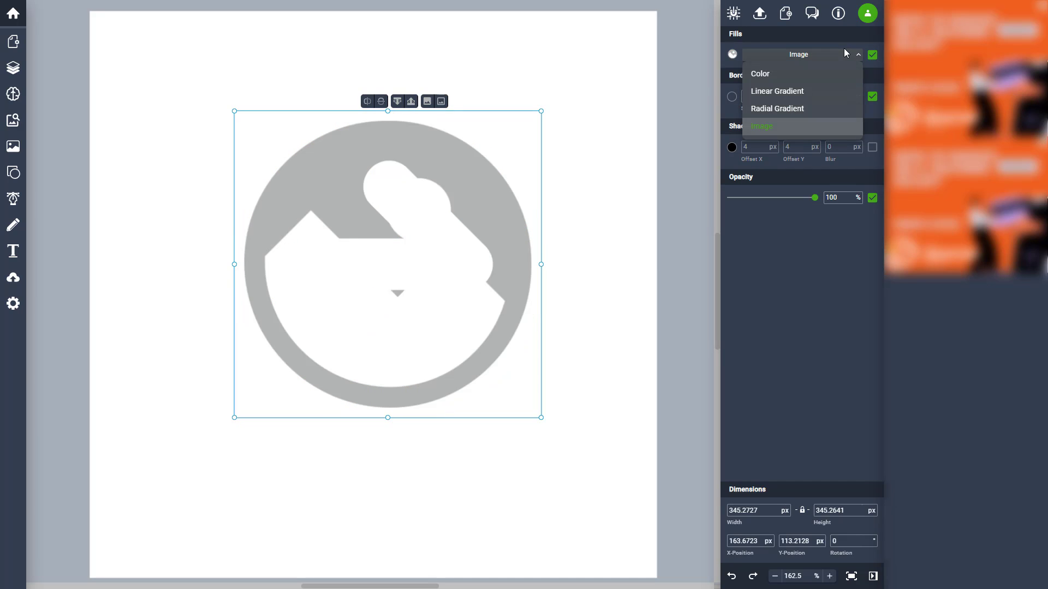
left_click(467, 219)
Try the Vectorizing Pixels and Background Removal tools on the circle's placeholder image fill.
left_click(441, 103)
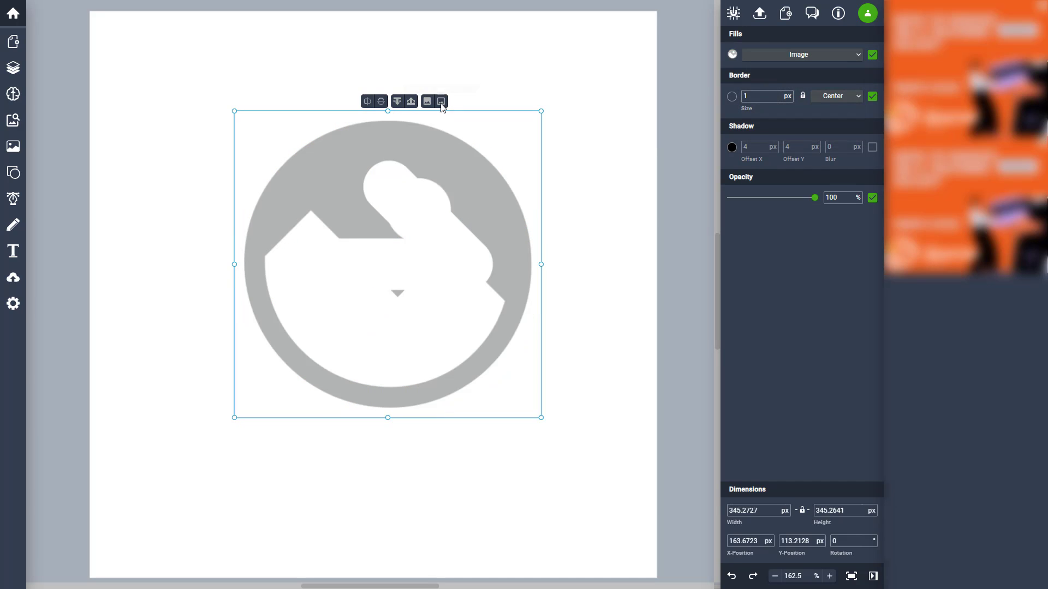
left_click(449, 165)
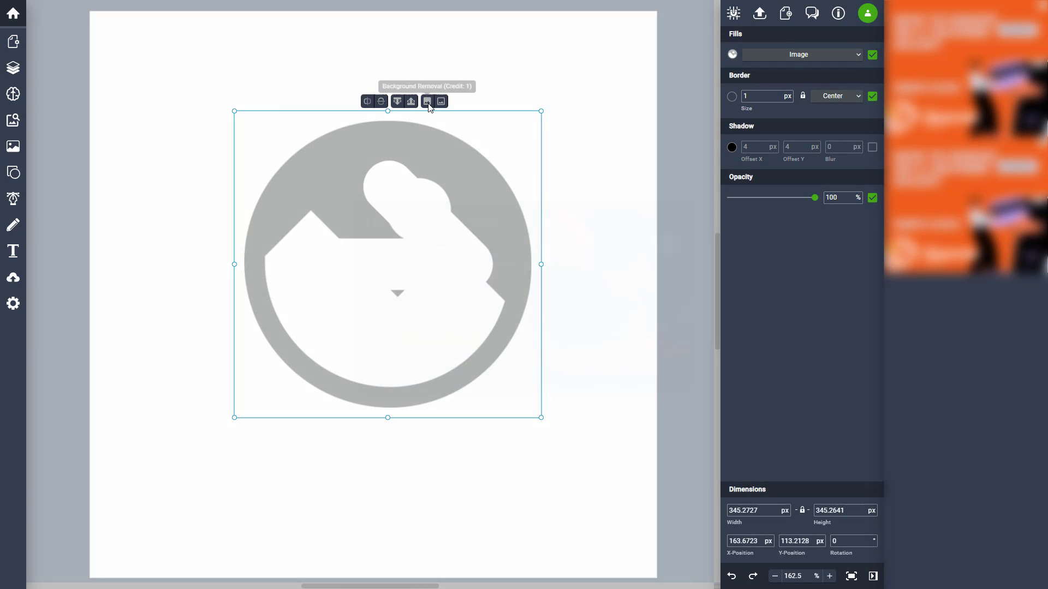
left_click(428, 103)
left_click(432, 115)
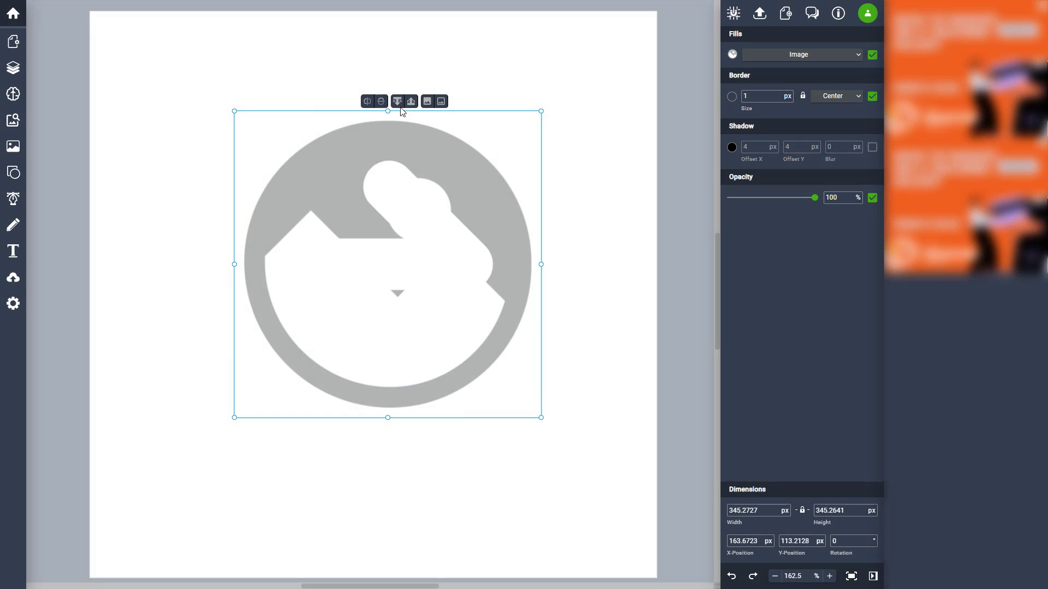
Load TutorTube.jpg from the TT (L:) drive as the circle's fill image.
left_click(732, 55)
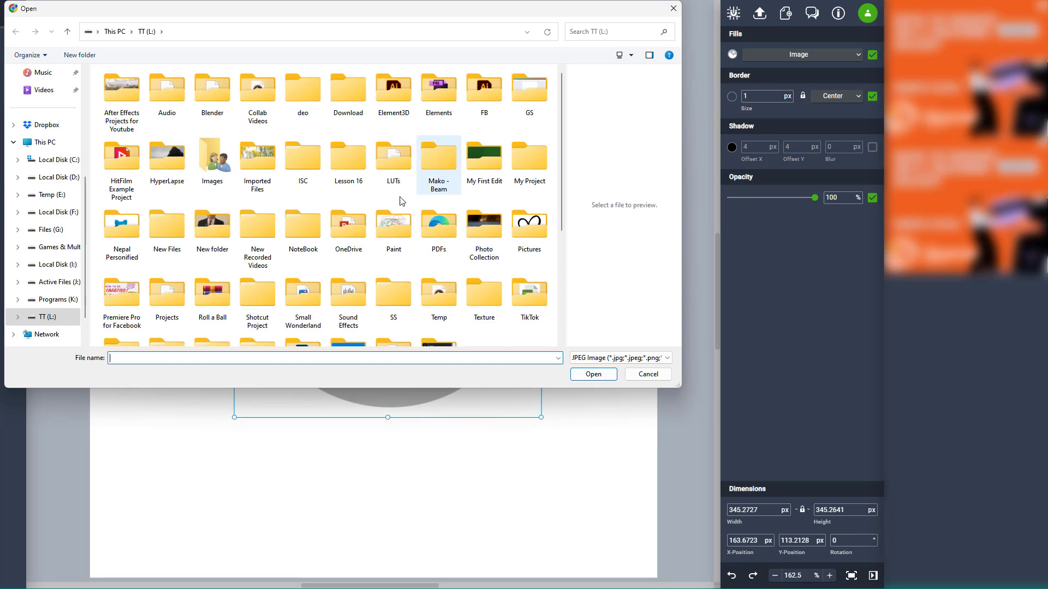
scroll(336, 241, "down", 3)
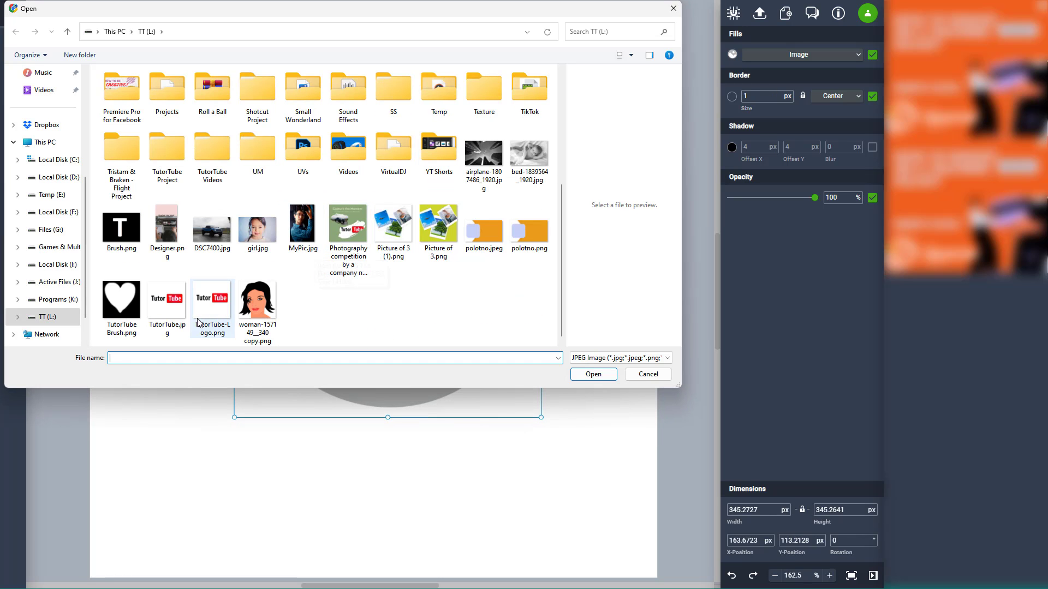
left_click(166, 304)
left_click(600, 377)
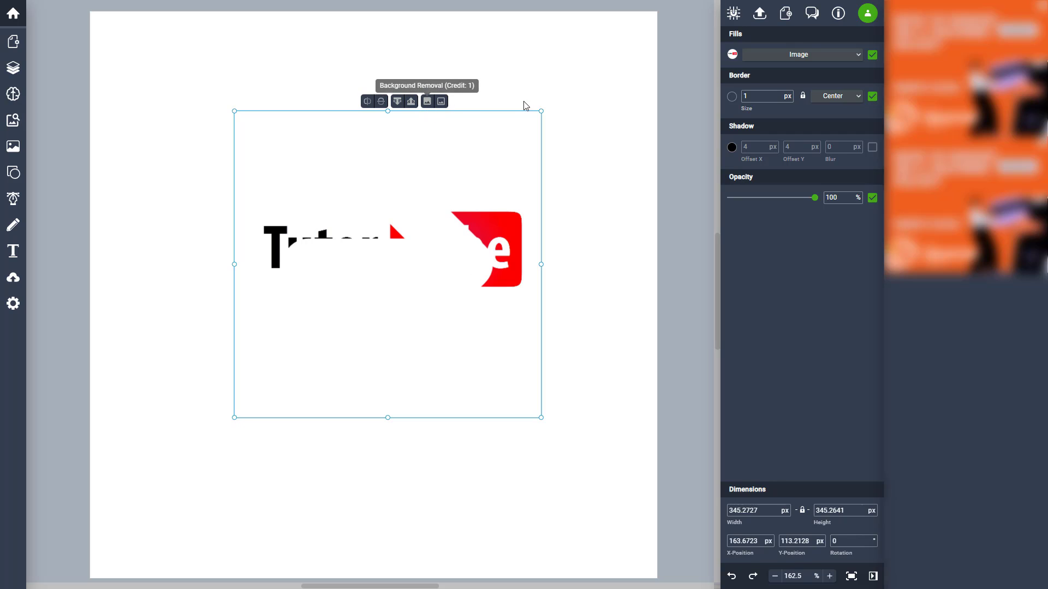
Replace the circle's fill image with airplane-1807486_1920.jpg from the TT (L:) drive.
left_click(733, 54)
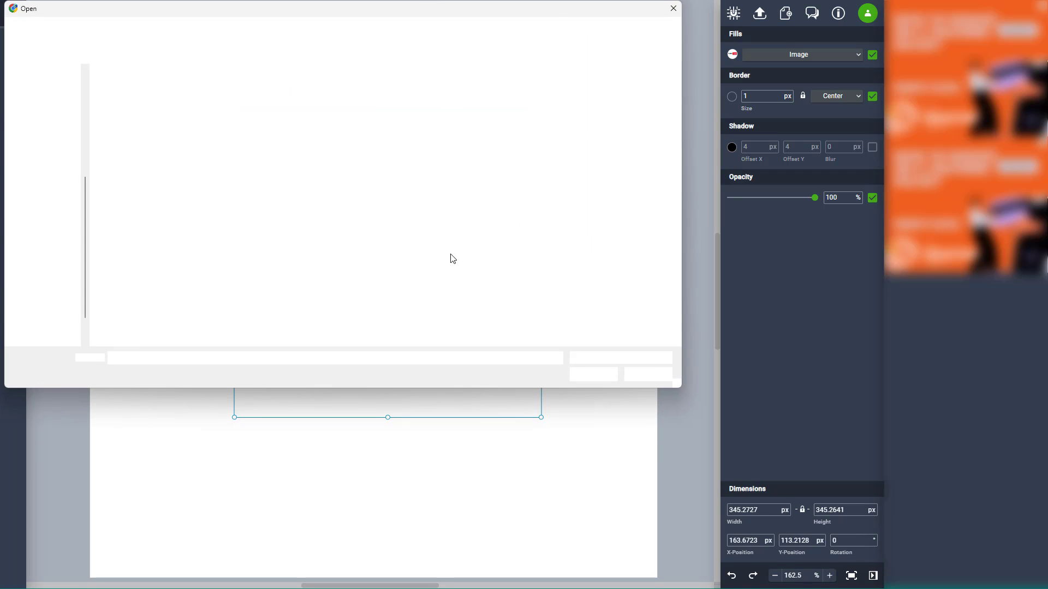
scroll(437, 265, "down", 5)
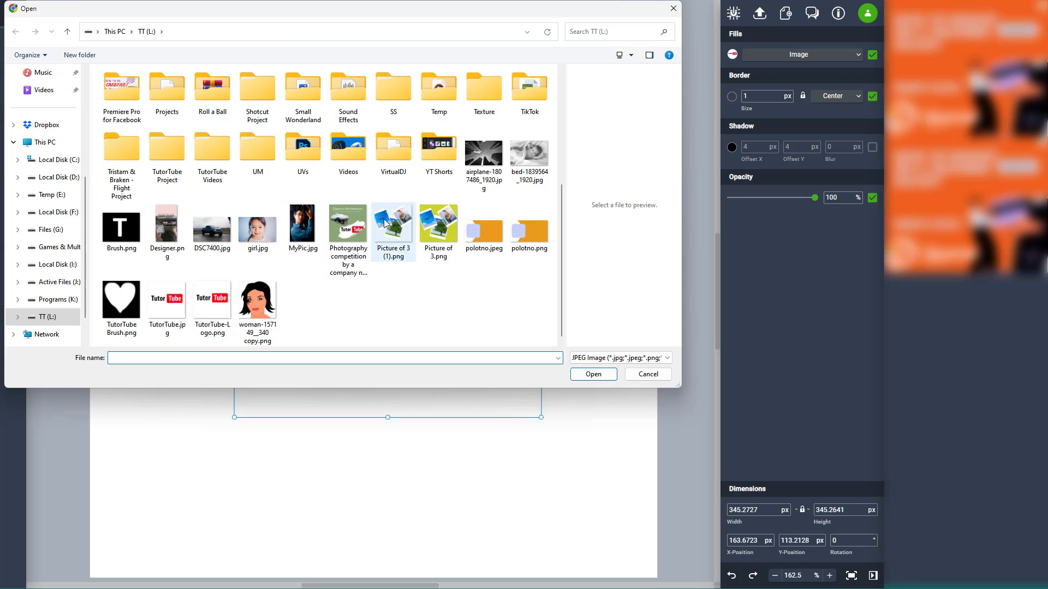
left_click(483, 158)
left_click(595, 378)
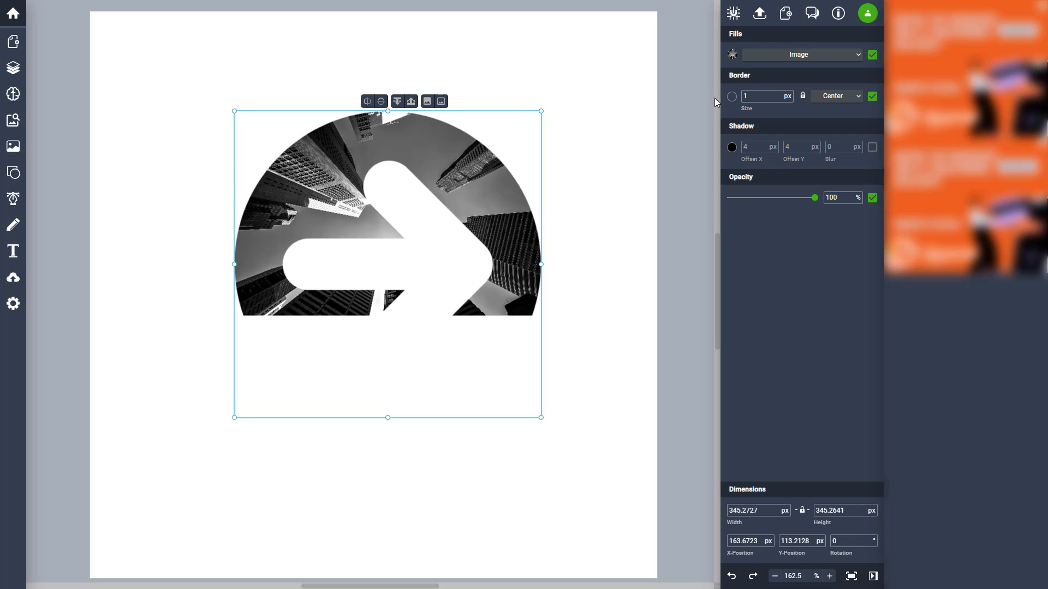
left_click(733, 57)
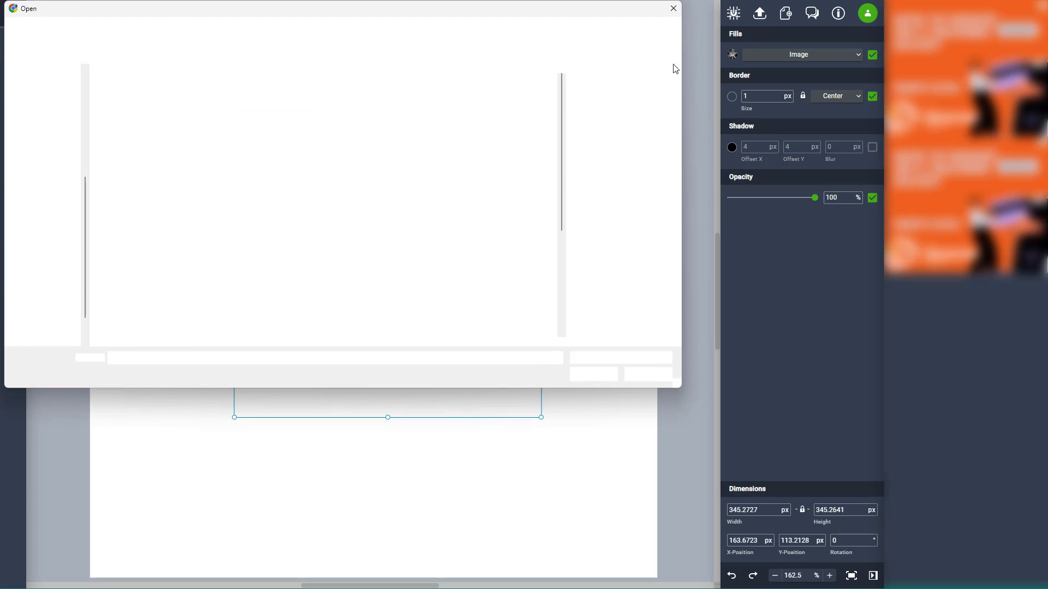
key("Escape")
left_click(844, 61)
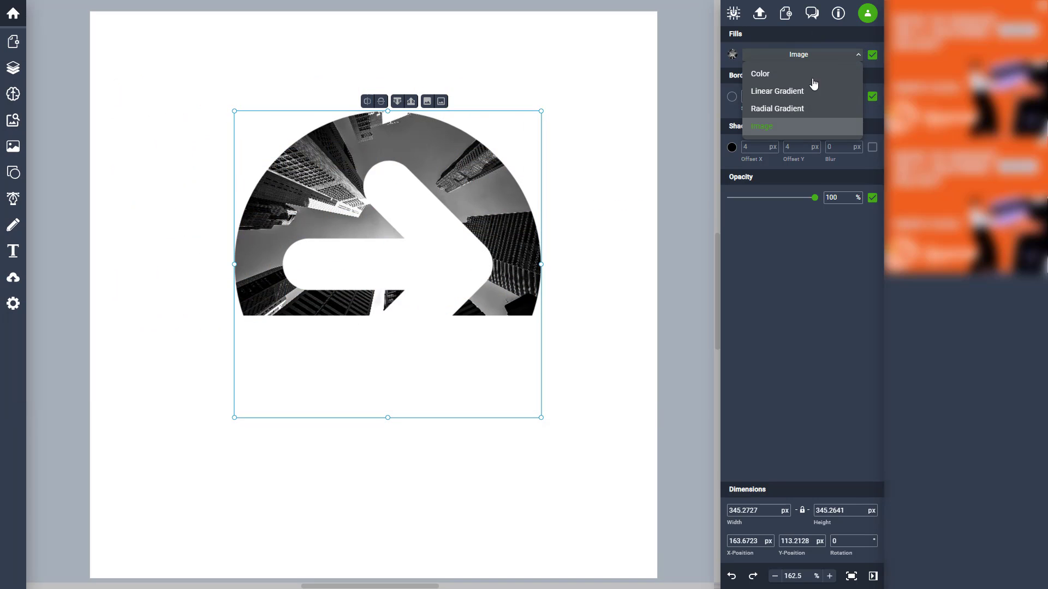
left_click(752, 127)
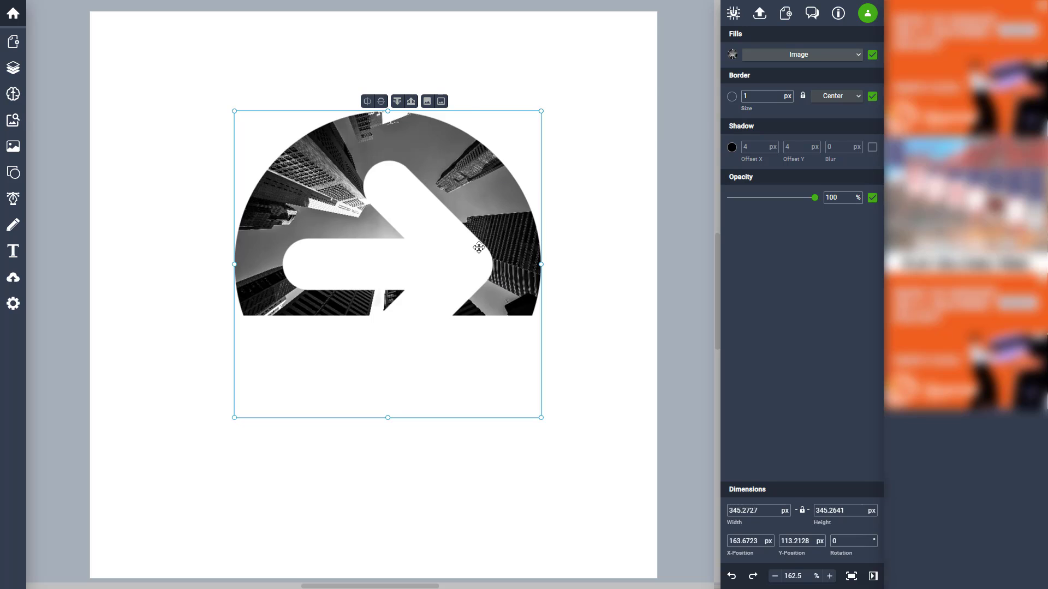
Try to remove the background of the city photo that fills the circle.
left_click(427, 102)
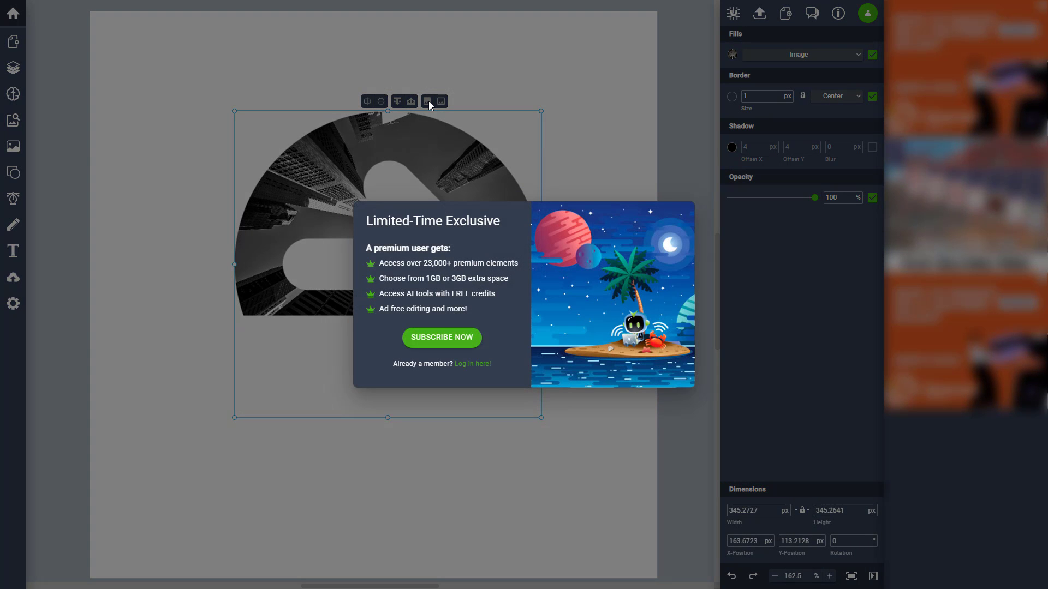
left_click(453, 101)
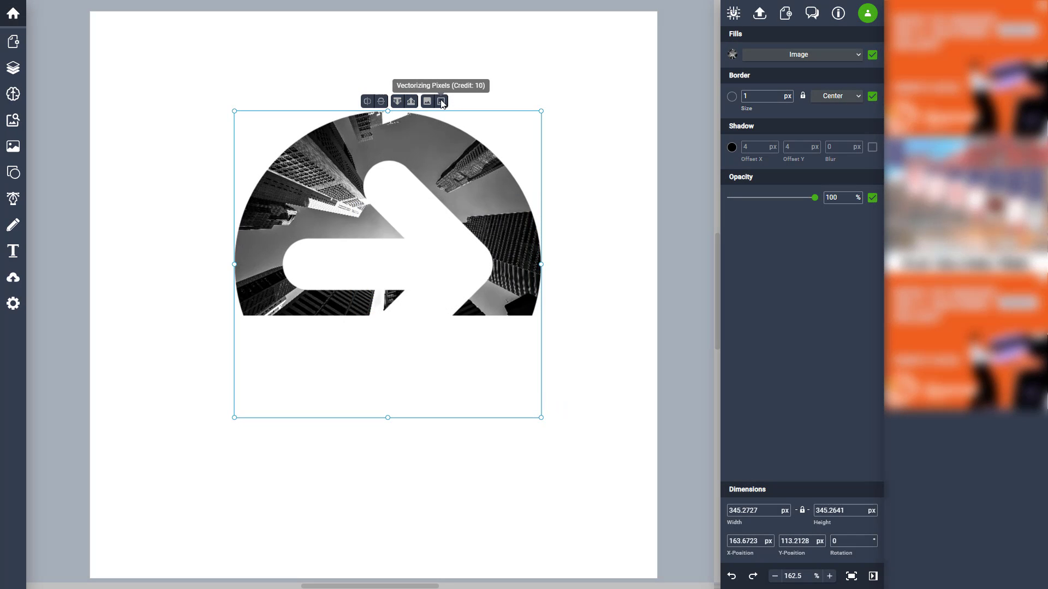